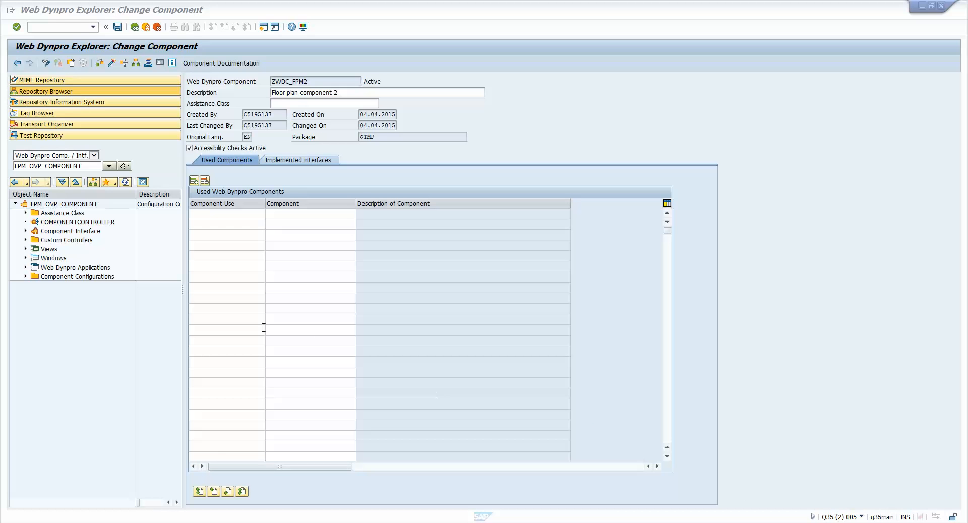
- Start a new Web Dynpro application under FPM_OVP_COMPONENT and name it zwda_ovp_demo_1
right_click(93, 204)
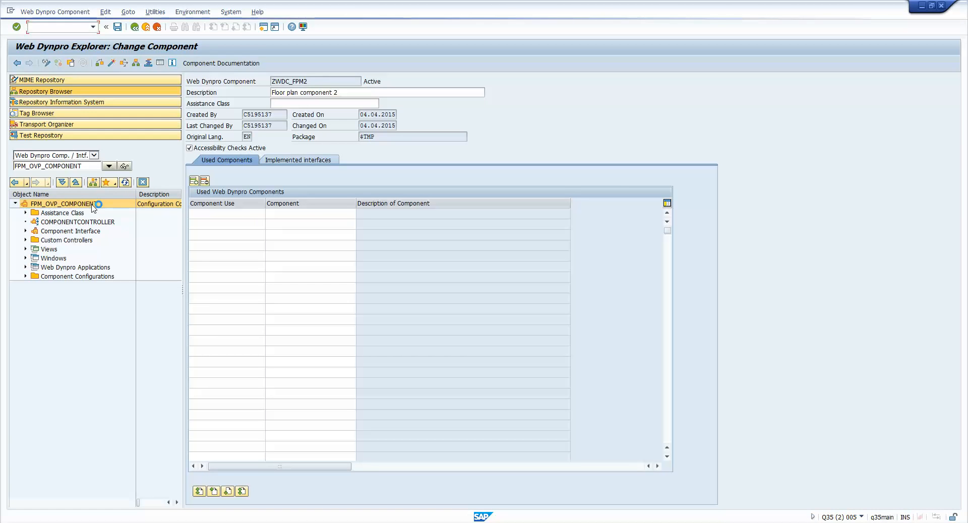
mouse_move(115, 213)
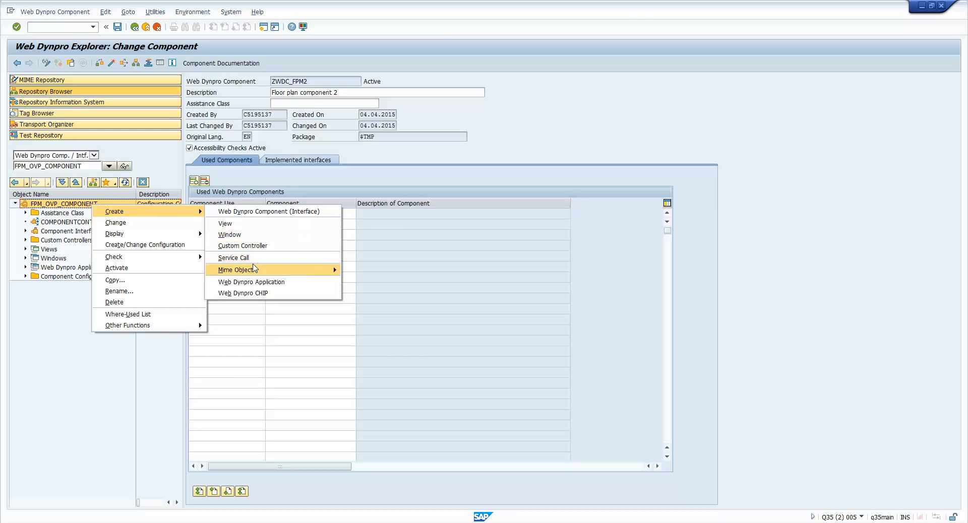
left_click(259, 284)
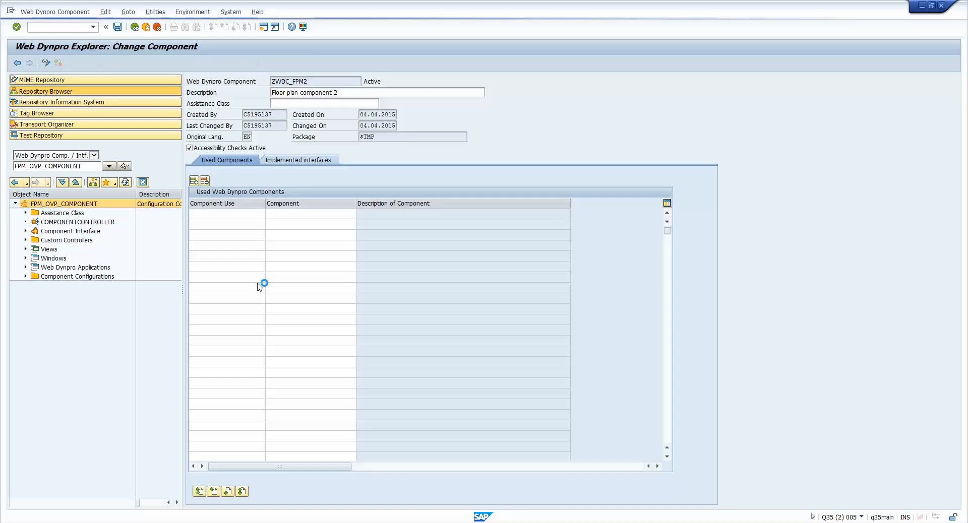
type("zed")
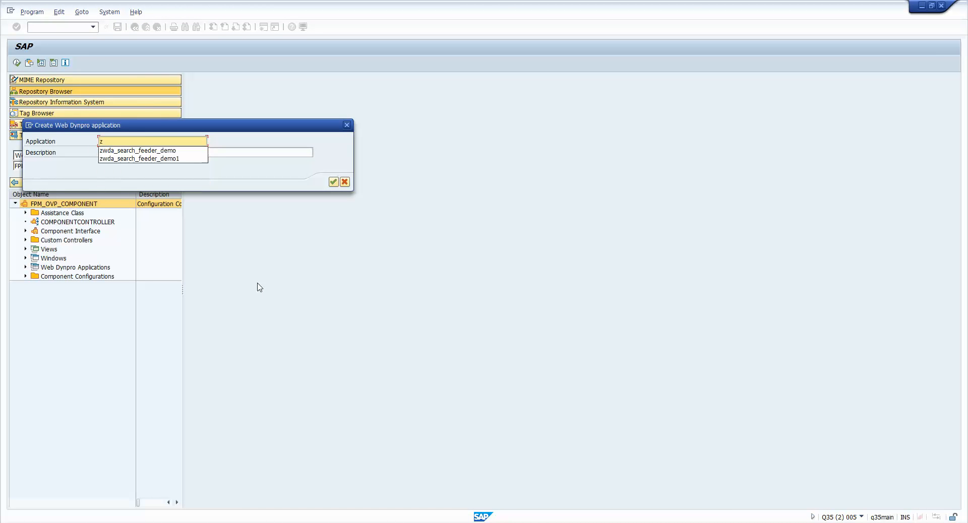
key("BackSpace")
key("BackSpace")
type("wa")
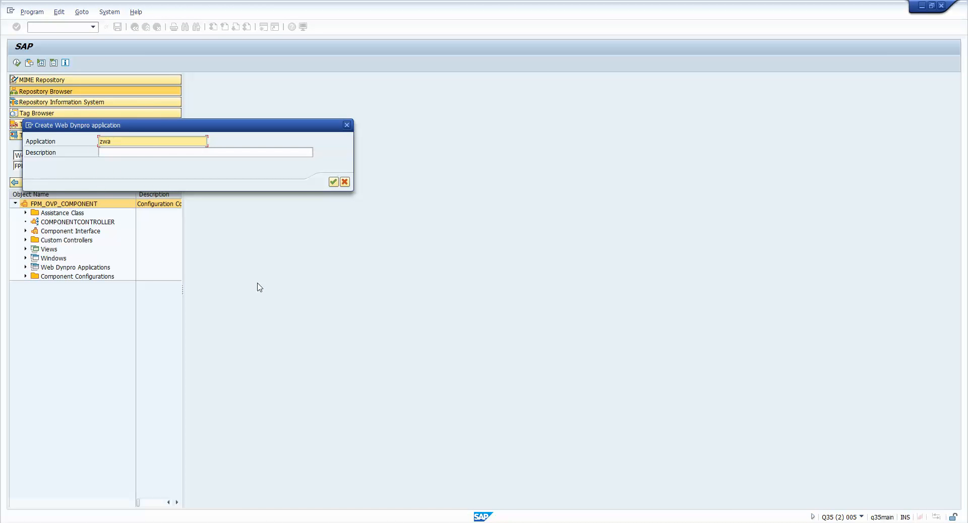
key("BackSpace")
type("ds")
key("BackSpace")
type("a_ovp_demo-1")
key("Return")
key("Return")
key("BackSpace")
key("BackSpace")
type("_1")
- Describe the new application as "OVP Demo application" and confirm its creation
key("Tab")
type("OVP Dme")
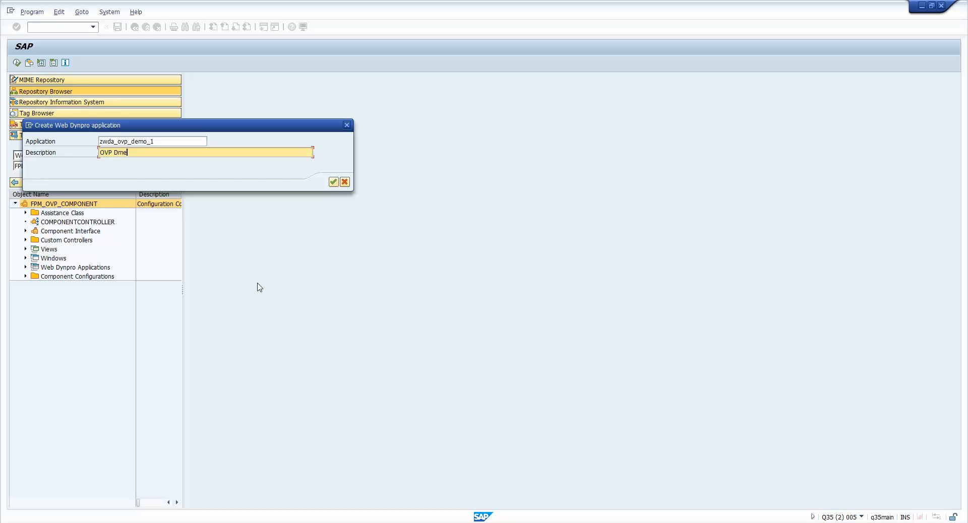
key("BackSpace")
key("BackSpace")
type("emo application")
key("Return")
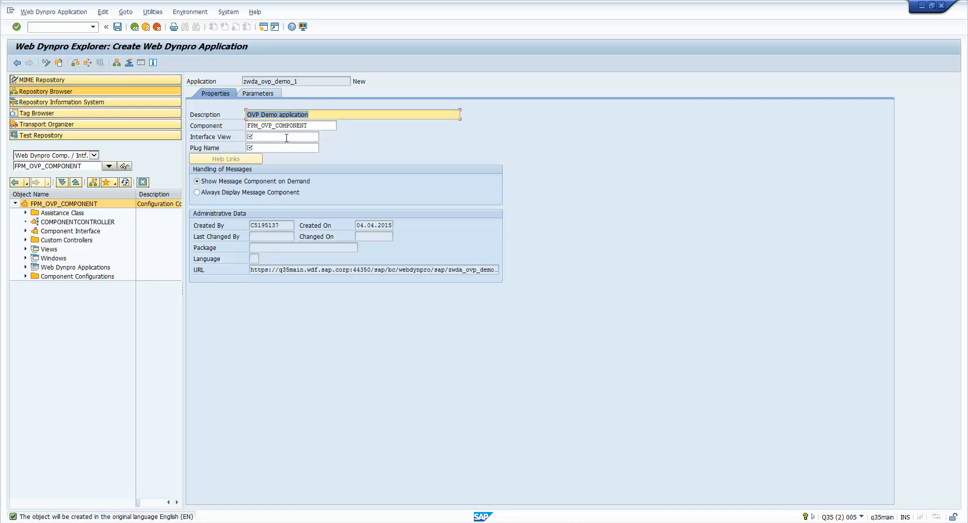
- Assign interface view FPM_WINDOW with plug DEFAULT to the application and save it as a local object
left_click(286, 138)
key("F4")
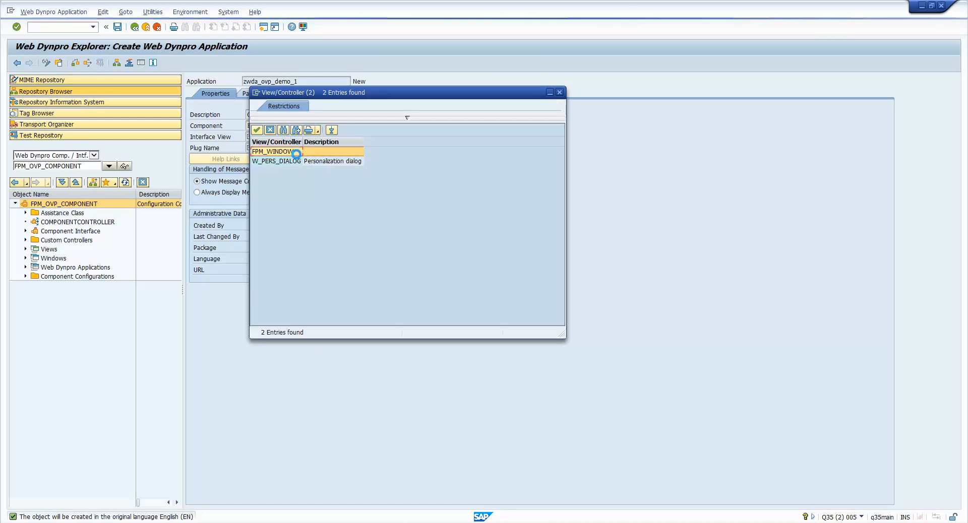
double_click(282, 151)
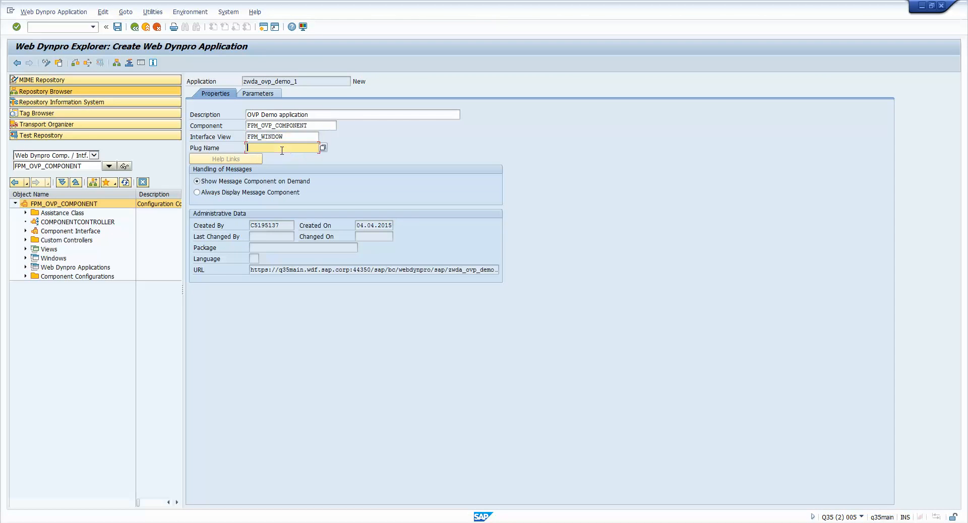
key("F4")
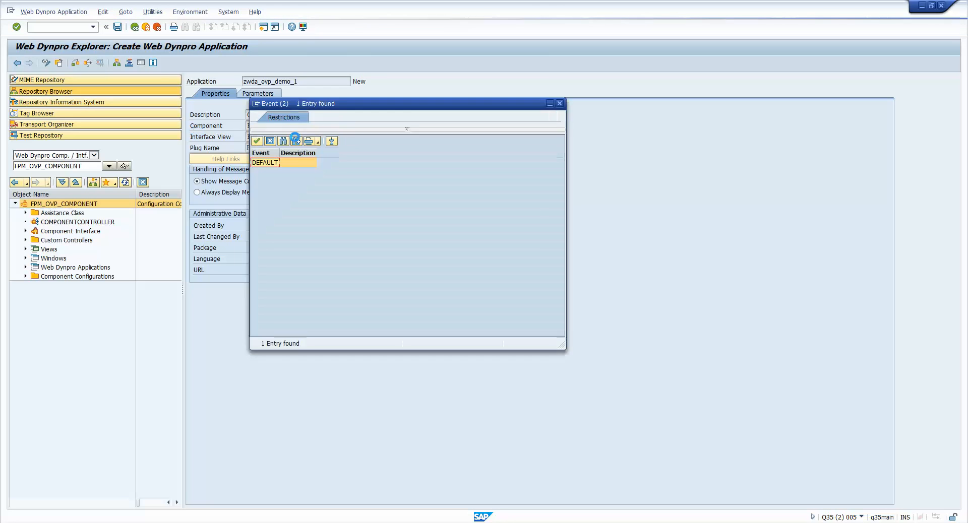
double_click(297, 162)
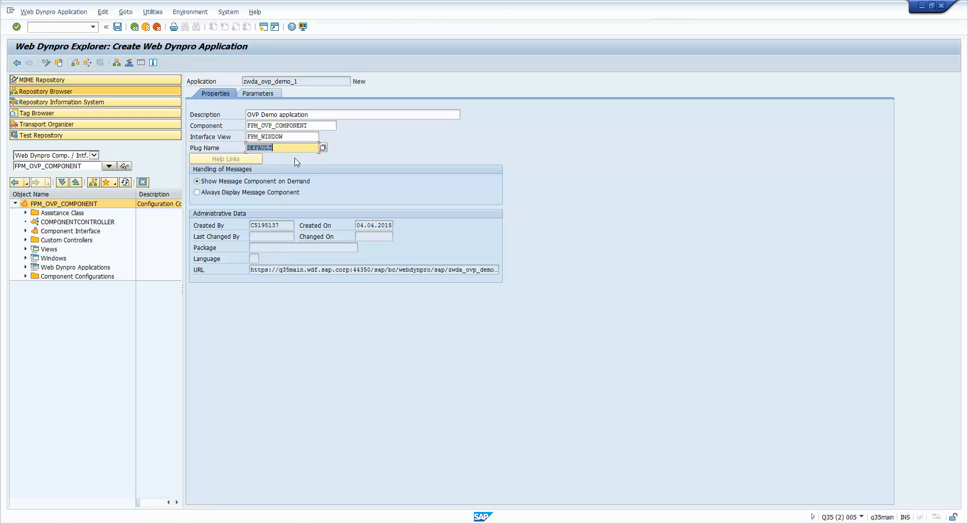
key("ctrl+s")
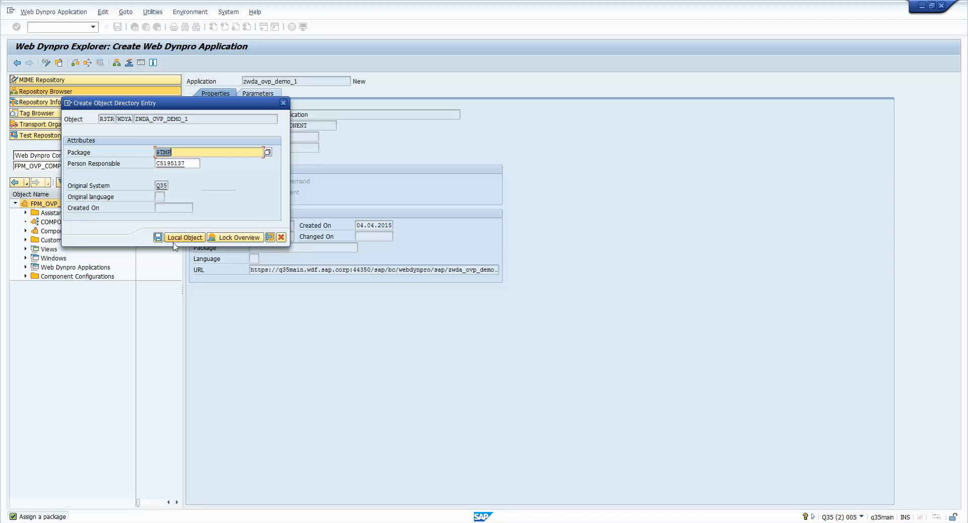
left_click(174, 241)
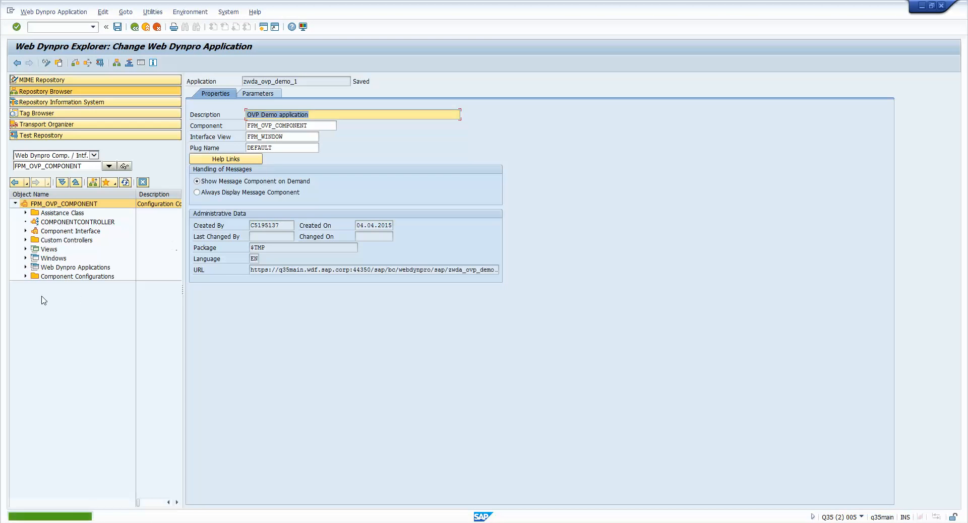
- Expand the component's Web Dynpro Applications in the object tree and select zwda_ovp_demo_1
left_click(25, 267)
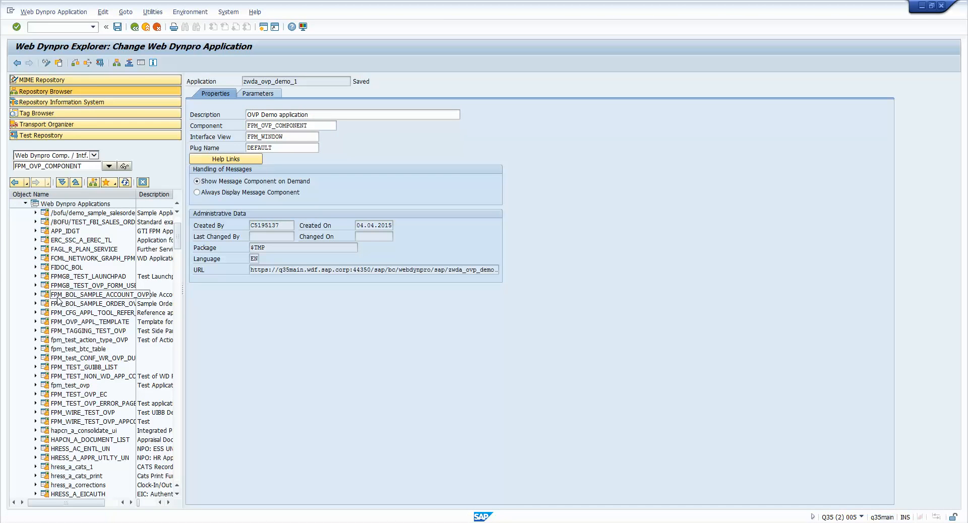
left_click(57, 302)
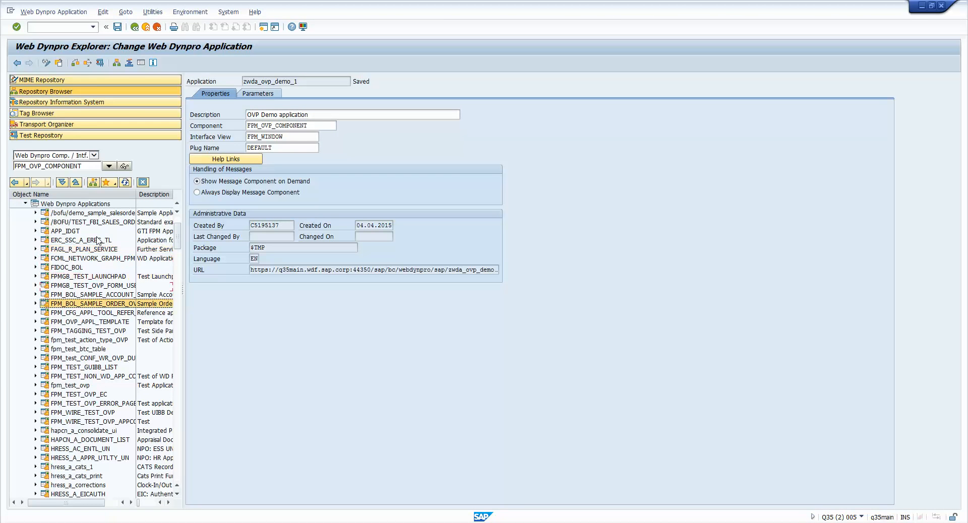
key("Down")
key("Down")
key("Down")
key("Down")
key("Down")
key("Down")
key("Down")
key("Down")
key("Down")
key("Down")
key("Down")
key("Down")
key("Down")
key("Down")
key("Down")
key("Down")
key("Down")
key("Down")
key("Down")
key("Down")
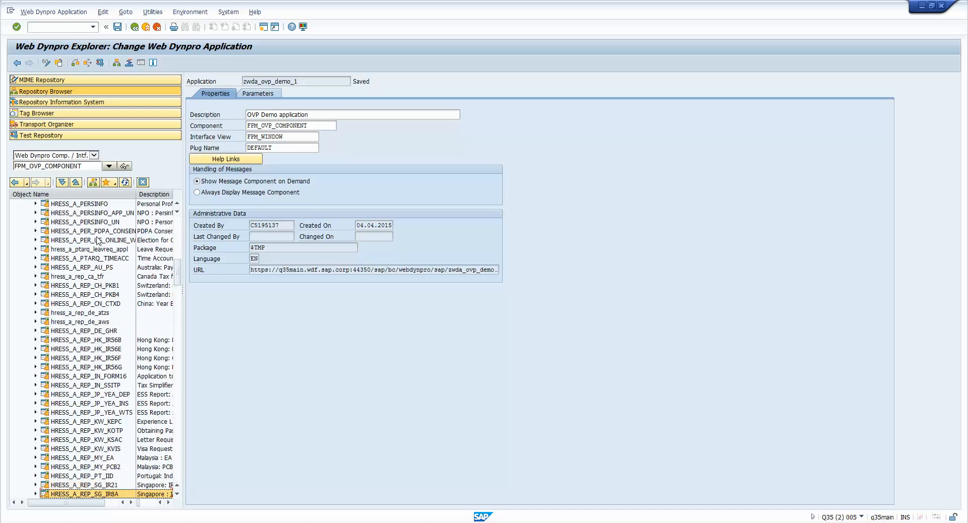
key("Down")
key("Down")
key("Down")
key("Down")
key("Down")
key("Down")
key("Down")
key("Down")
key("Down")
key("Down")
key("Down")
key("Down")
key("Down")
key("Down")
key("Down")
key("Down")
key("Down")
key("Down")
key("Down")
key("Down")
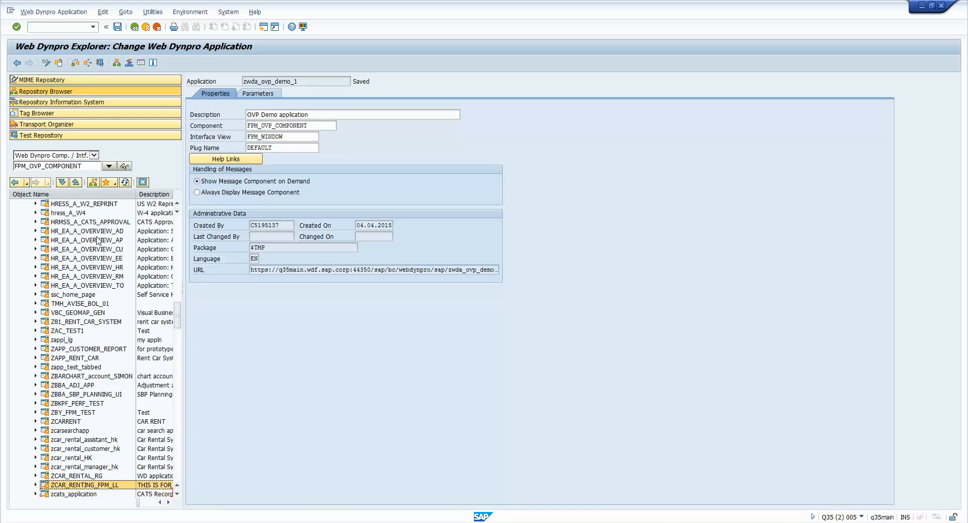
key("Up")
key("Up")
key("Up")
key("Up")
key("Up")
key("Up")
key("Up")
key("Up")
key("Up")
key("Up")
key("Down")
key("Down")
key("Down")
key("Down")
key("Down")
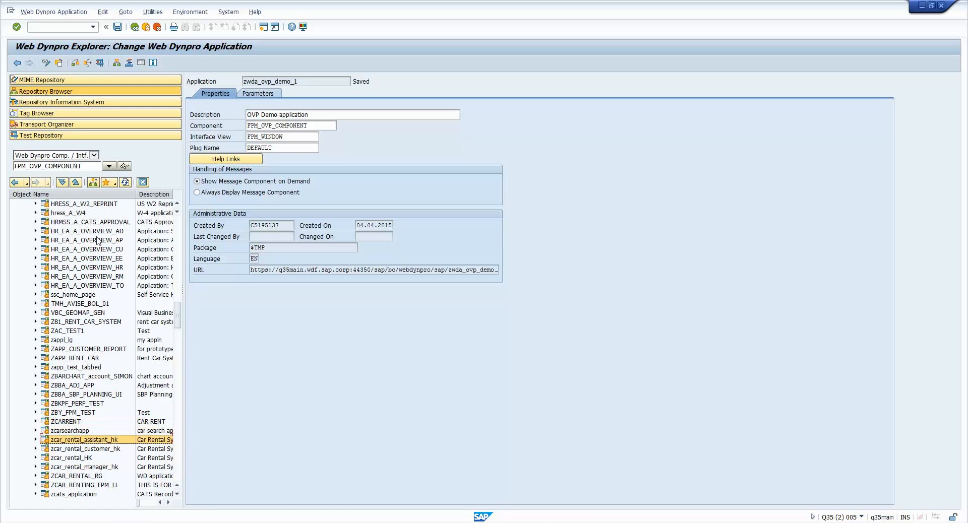
key("Down")
key("Down")
key("Down")
key("Down")
key("Down")
key("Down")
key("Down")
key("Down")
key("Down")
key("Down")
key("Down")
key("Down")
key("Down")
key("Down")
key("Down")
key("Down")
key("Down")
key("Down")
key("Down")
key("Down")
key("Down")
key("Down")
key("Down")
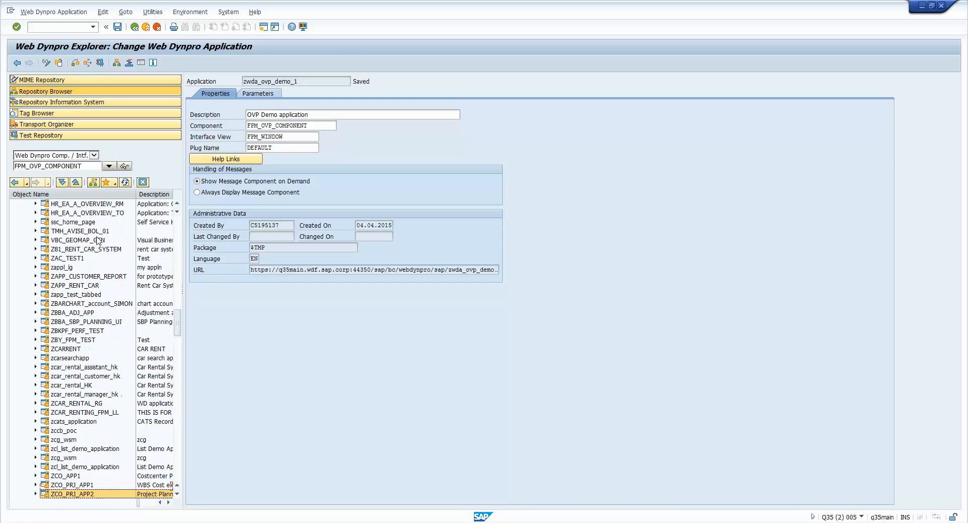
key("Down")
key("Down")
key("Down")
key("Down")
key("Down")
key("Down")
key("Down")
key("Down")
key("Down")
key("Down")
key("Down")
key("Down")
key("Down")
key("Down")
key("Down")
key("Down")
key("Down")
key("Down")
key("Down")
key("Down")
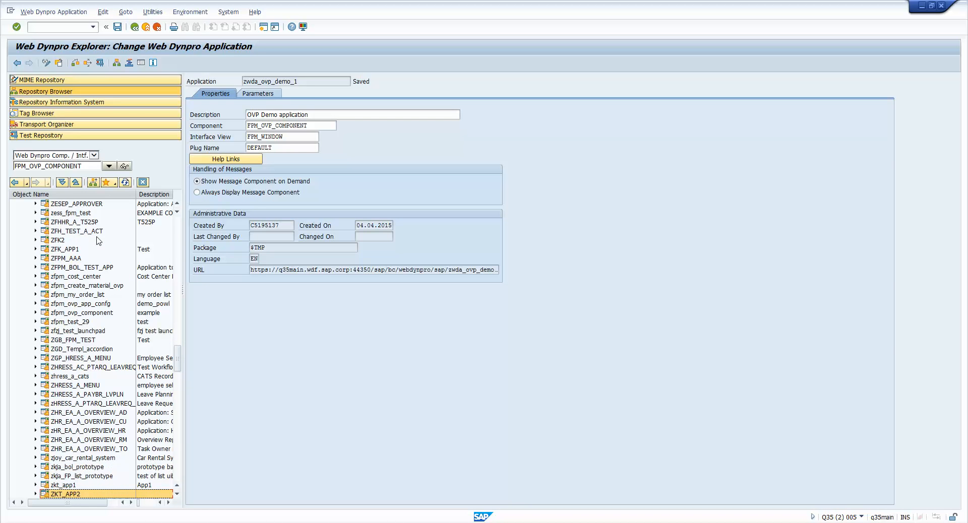
key("Down")
key("Down")
key("Down")
key("Down")
key("Down")
key("Down")
key("Down")
key("Down")
key("Down")
key("Down")
key("Down")
key("Down")
key("Down")
key("Down")
key("Down")
key("Down")
key("Down")
key("Down")
key("Down")
key("Down")
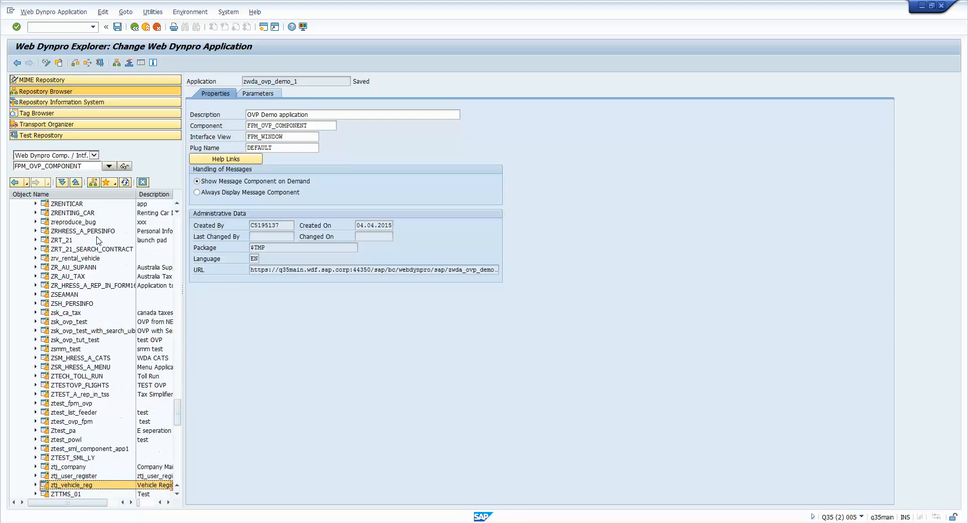
key("Up")
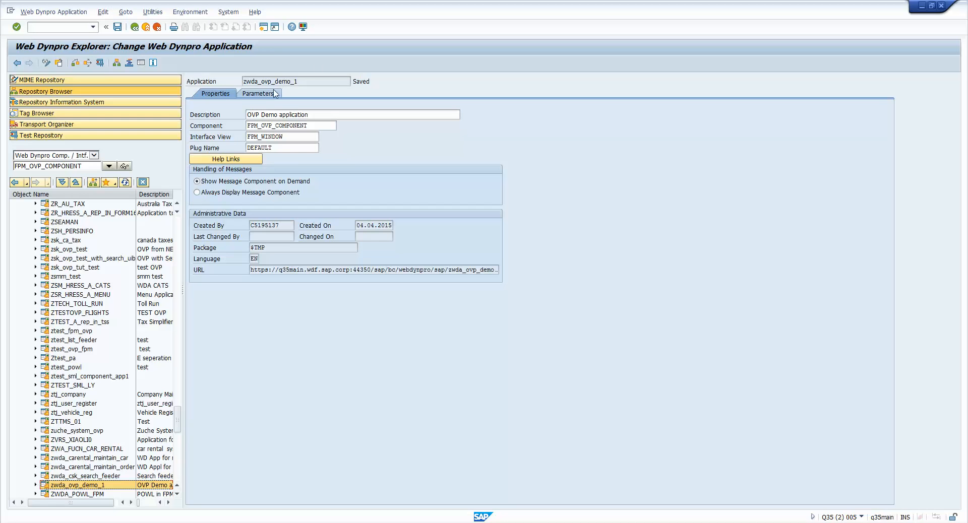
- Look up the WDCONFIGURATIONID parameter among the application's available framework attributes, and close the list without adopting it
left_click(258, 94)
left_click(245, 144)
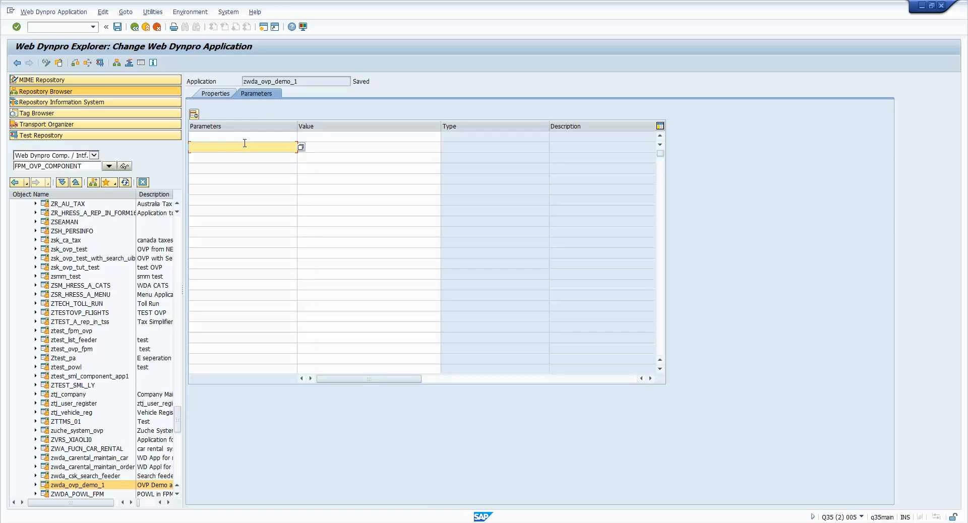
key("F4")
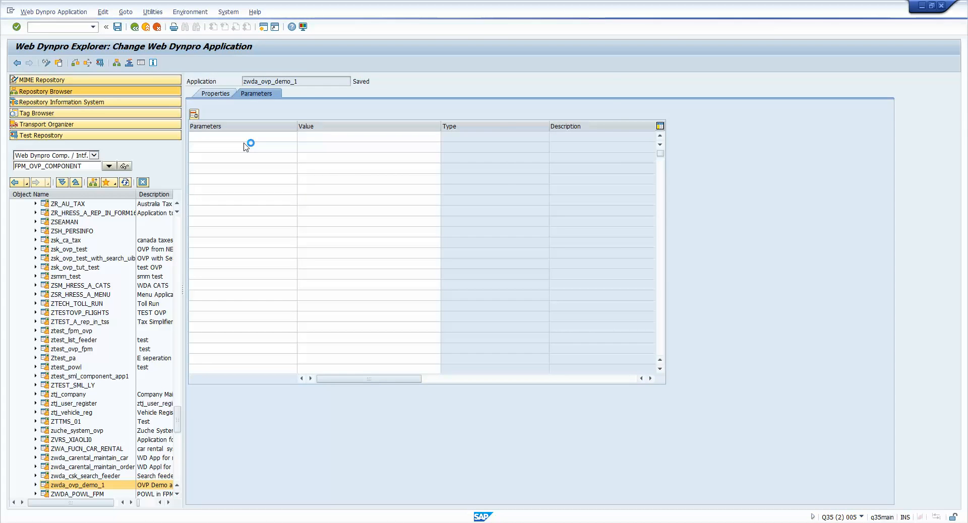
left_click(249, 181)
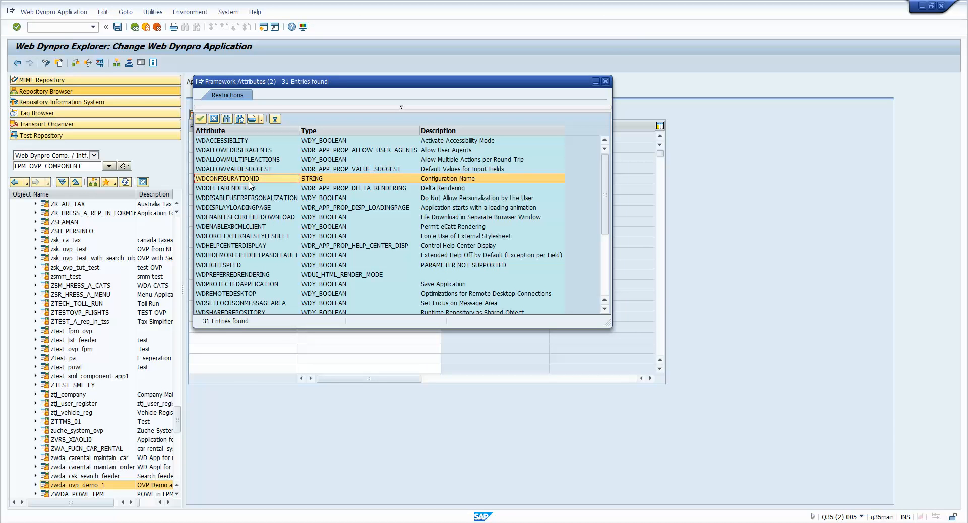
left_click(605, 82)
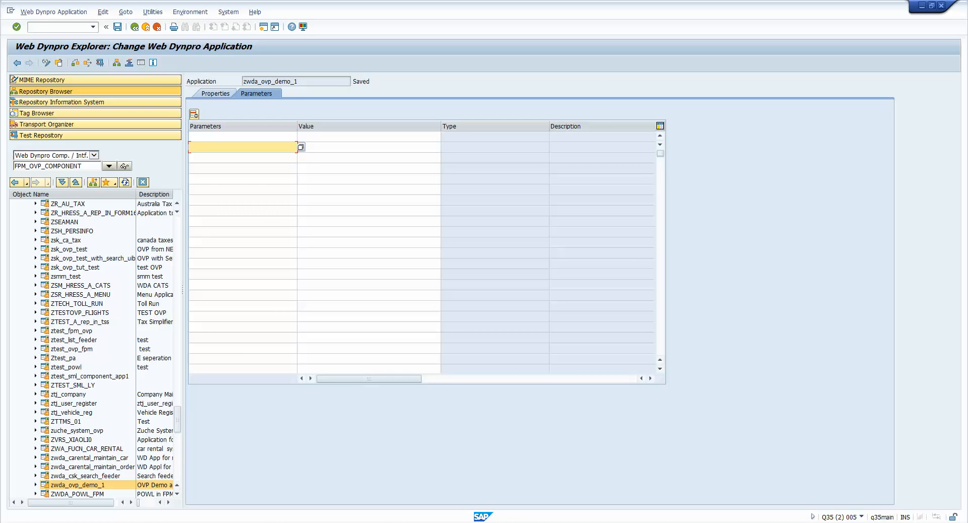
- Open the configuration editor for zwda_ovp_demo_1, switch to its Internet Explorer window and maximize it
double_click(91, 488)
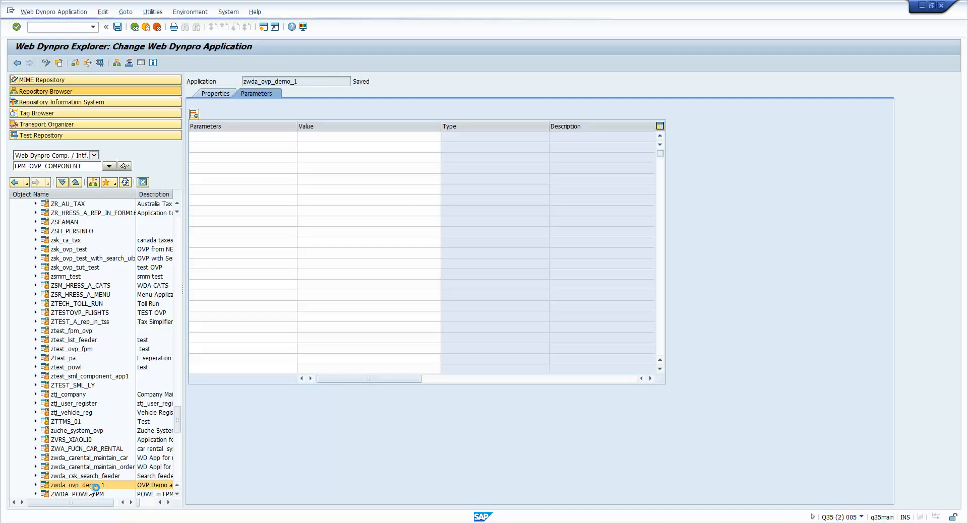
right_click(92, 488)
left_click(162, 390)
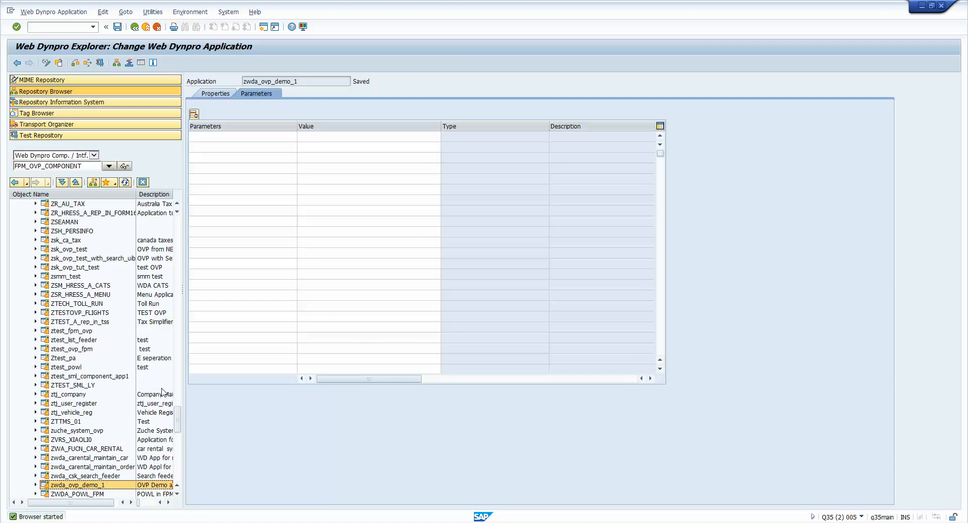
mouse_move(290, 466)
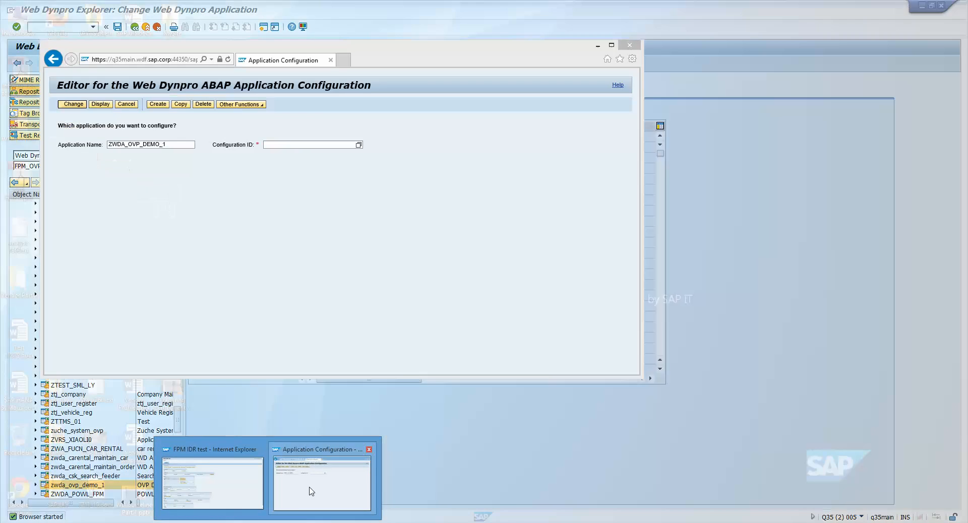
left_click(311, 491)
double_click(503, 61)
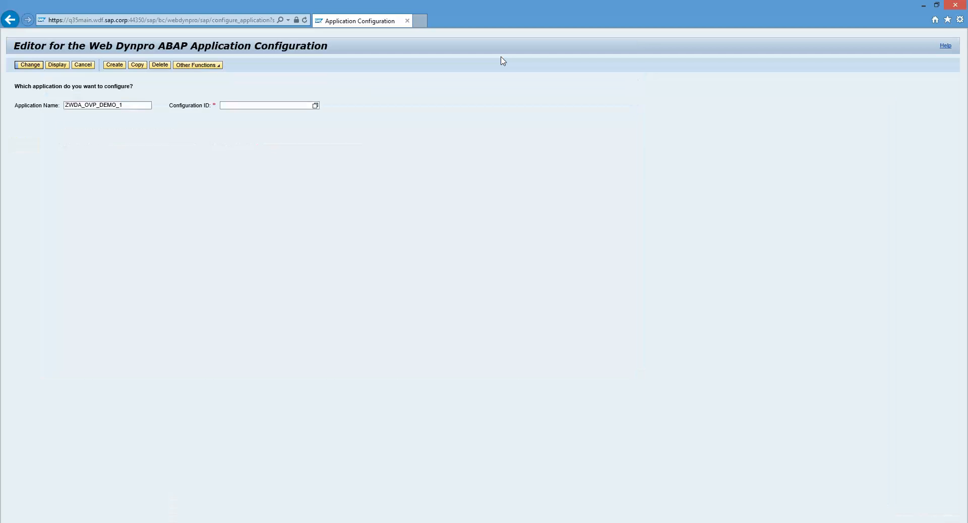
- Set the configuration ID to ZWDA_OVP_DEMO_1_APP, based on the application name
left_click_drag(124, 106, 120, 105)
left_click(228, 104)
left_click_drag(137, 105, 40, 110)
key("ctrl+c")
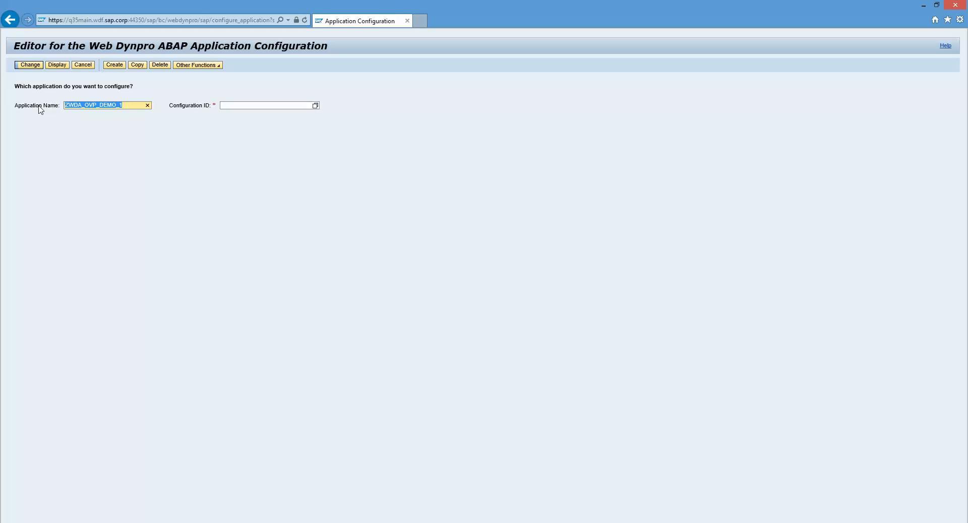
left_click(237, 106)
key("ctrl+v")
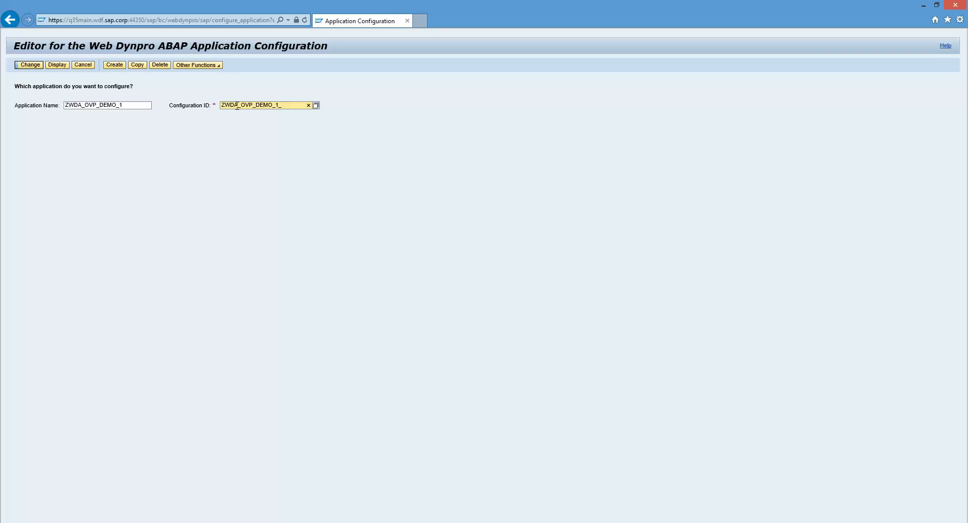
type("_apo")
key("BackSpace")
key("BackSpace")
key("BackSpace")
key("BackSpace")
key("BackSpace")
type("PP")
- Create the application configuration ZWDA_OVP_DEMO_1_APP as a local object with the description "Application configuration"
left_click_drag(295, 104, 165, 122)
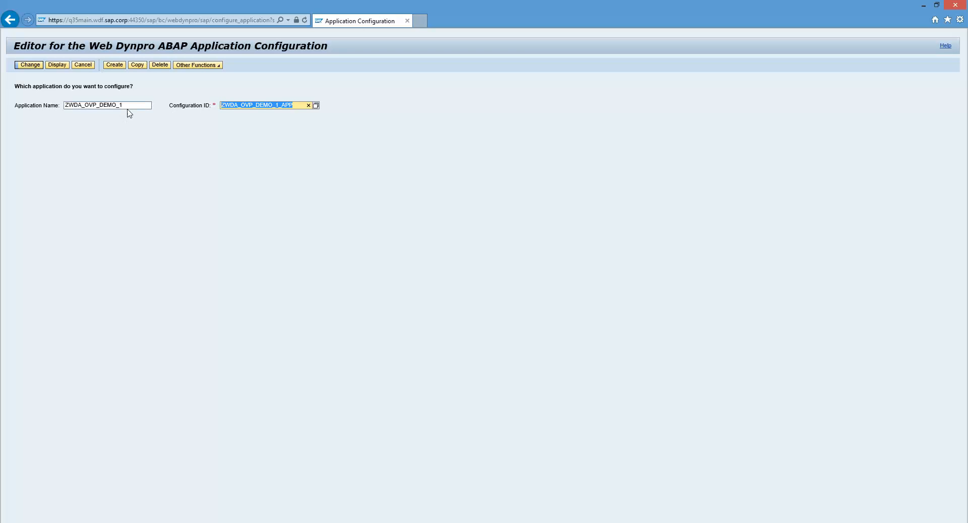
left_click(129, 105)
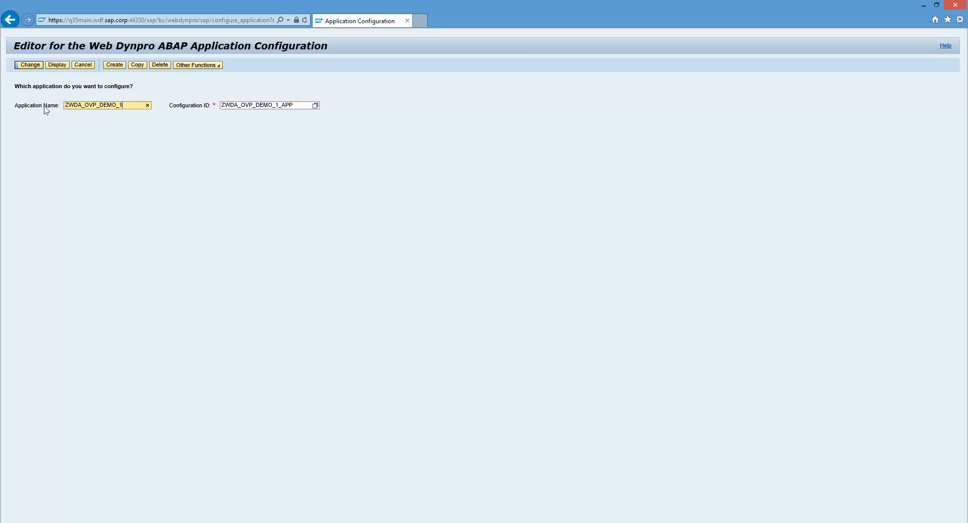
left_click(113, 67)
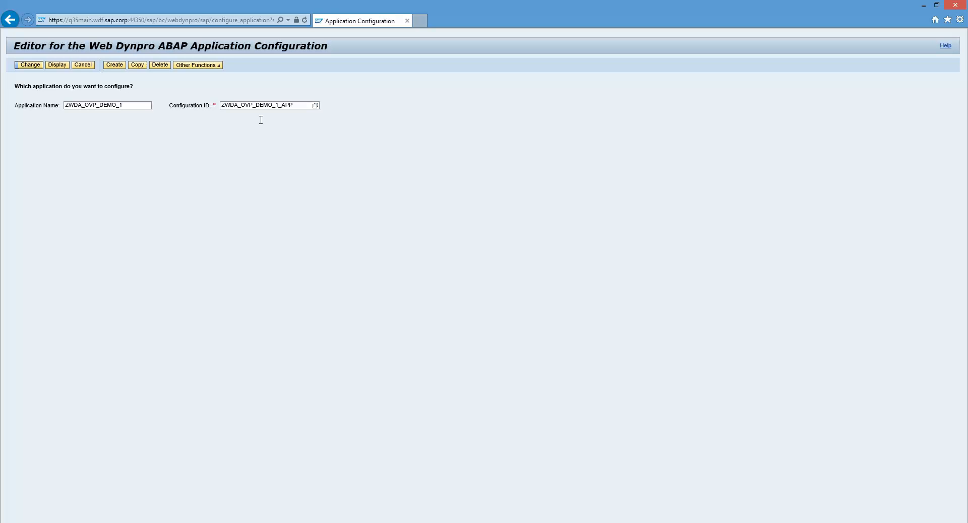
left_click(116, 68)
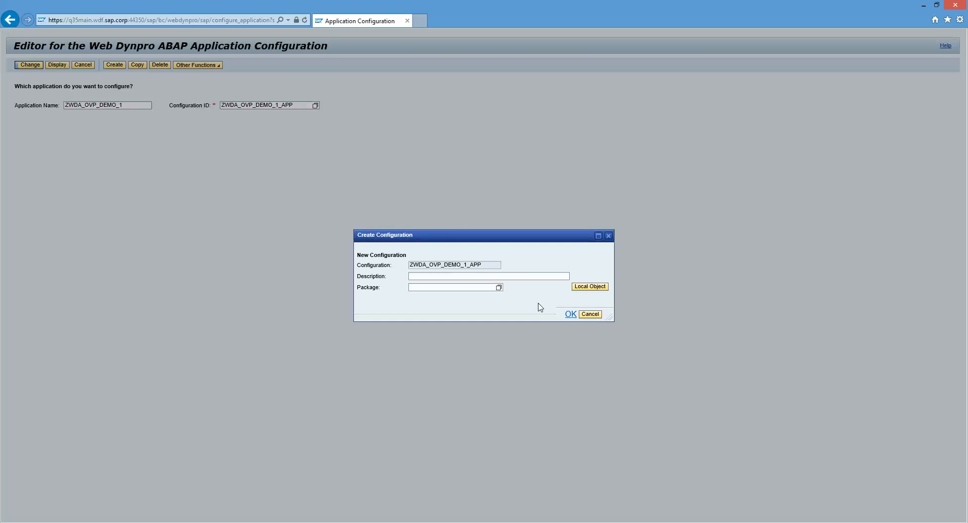
left_click(510, 276)
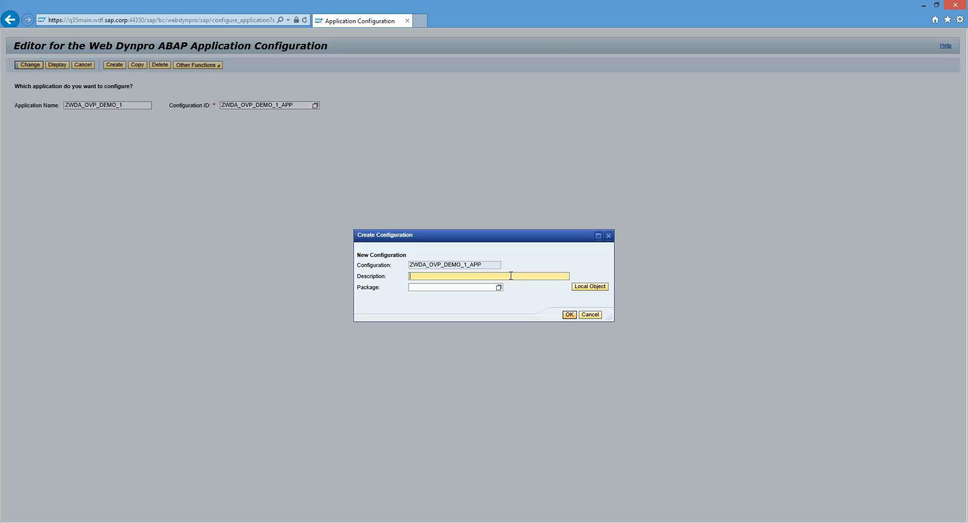
type("Application configuration")
left_click(592, 287)
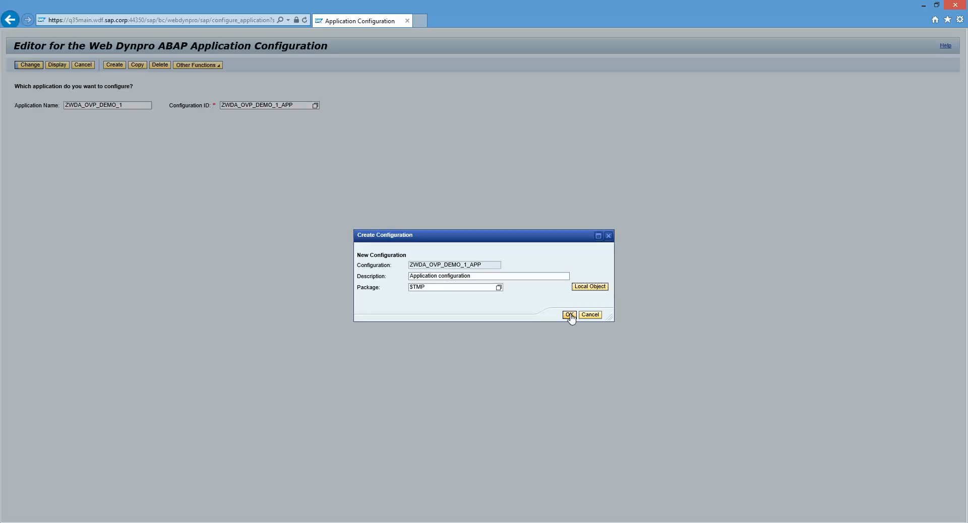
left_click(568, 314)
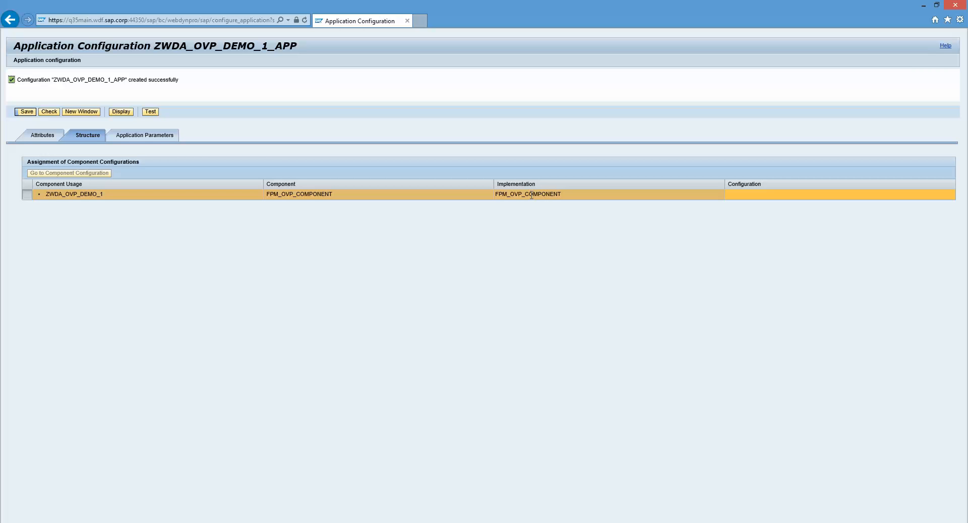
- Assign the component configuration ZWDA_OVP_DEMO_1_CFG to FPM_OVP_COMPONENT and go to that component configuration
left_click(764, 195)
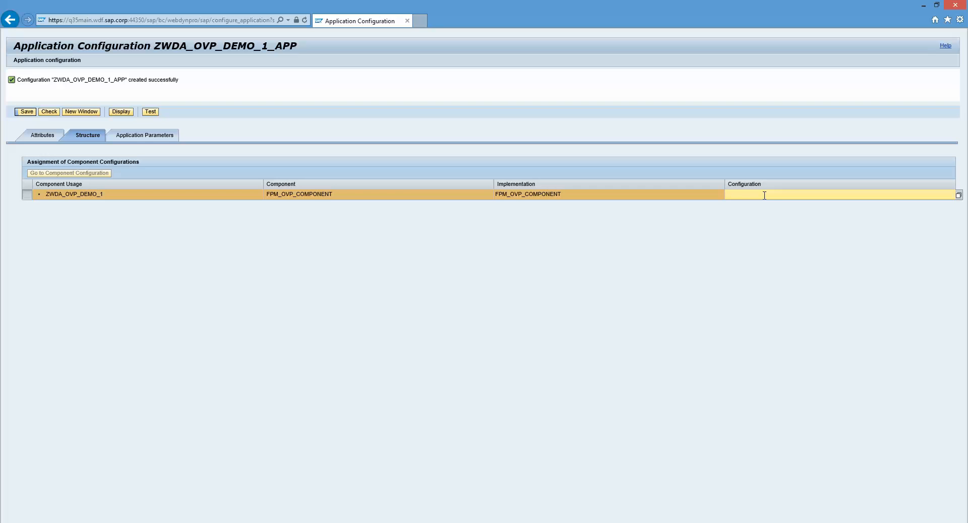
key("ctrl+v")
type("_CFG")
key("Return")
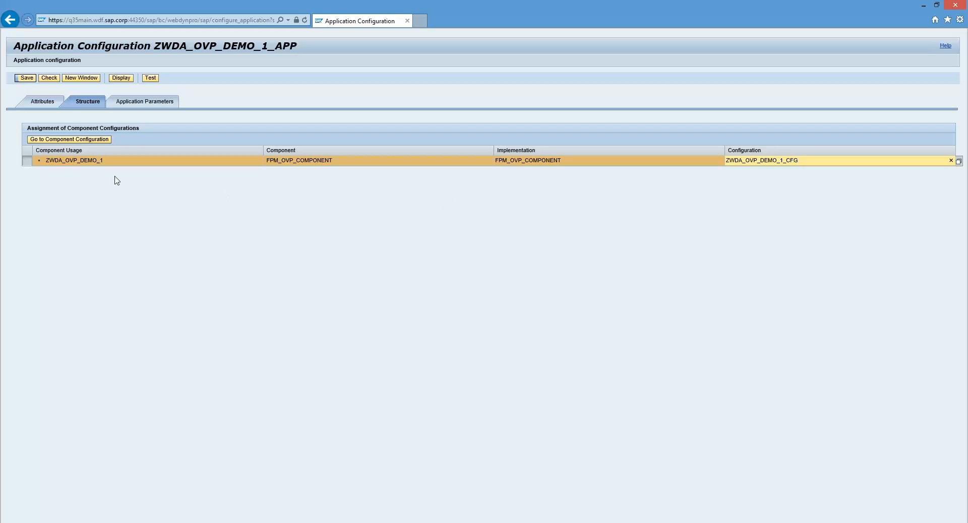
left_click(77, 140)
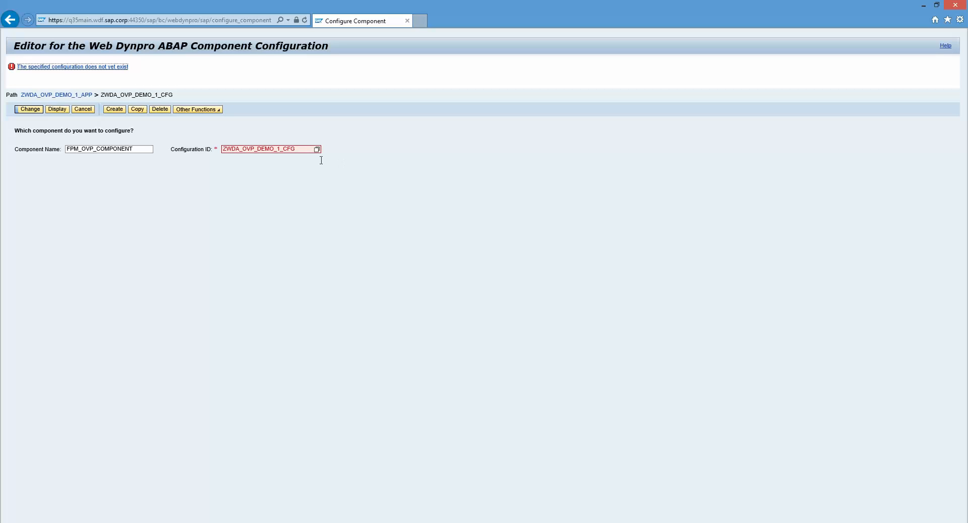
- Create the component configuration ZWDA_OVP_DEMO_1_CFG as a local object with the description "Component configurration"
left_click(119, 111)
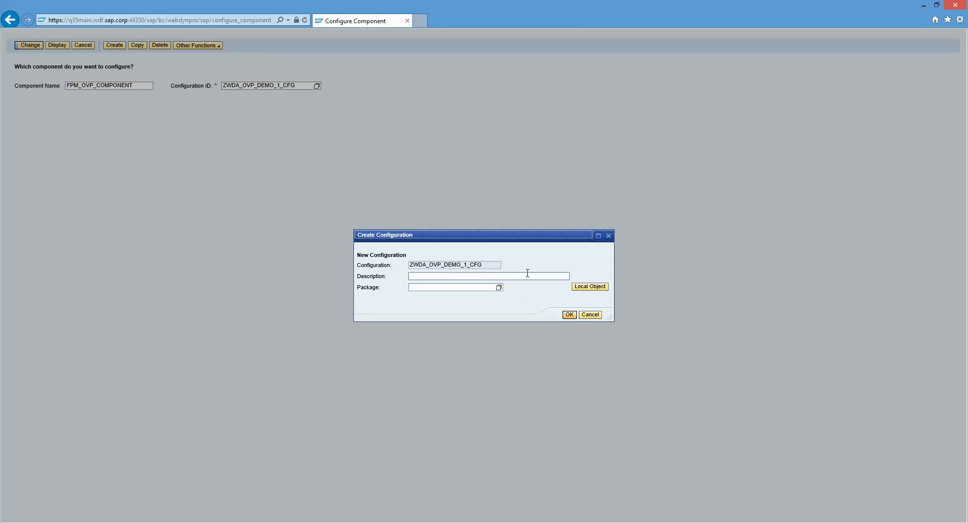
left_click(527, 274)
type("Compon")
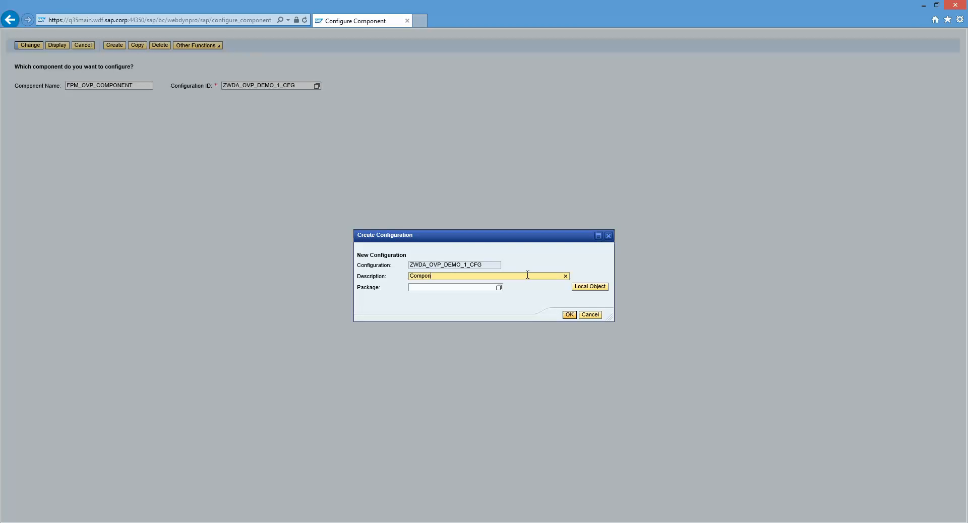
type("ent configurration")
key("Tab")
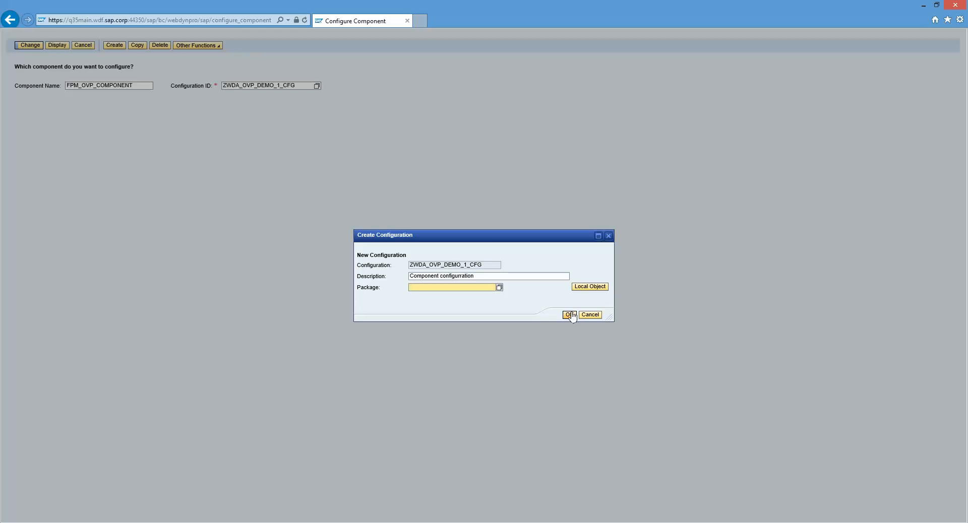
left_click(588, 289)
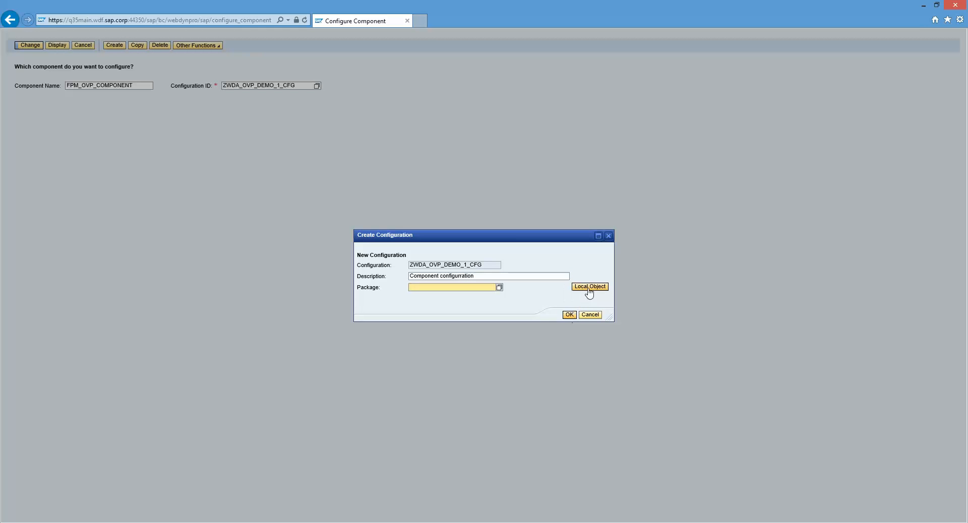
left_click(569, 314)
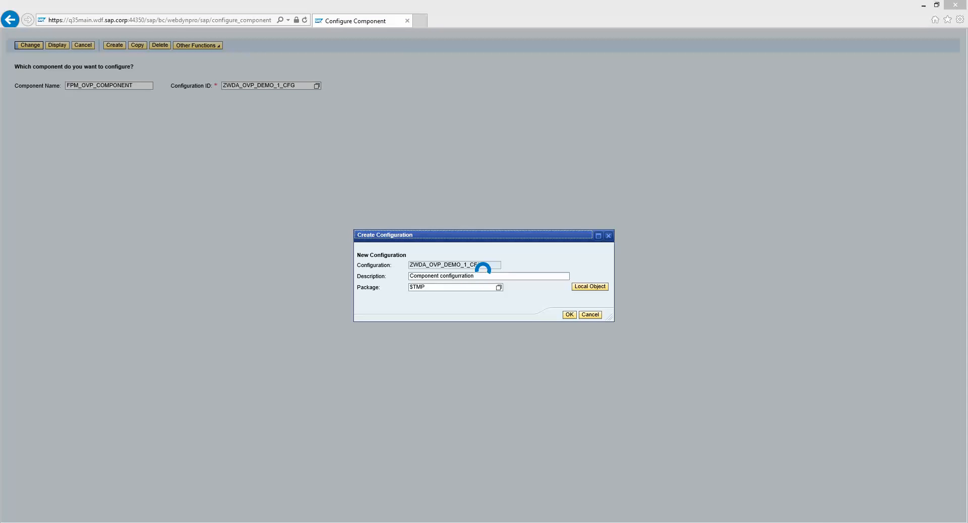
left_click(820, 512)
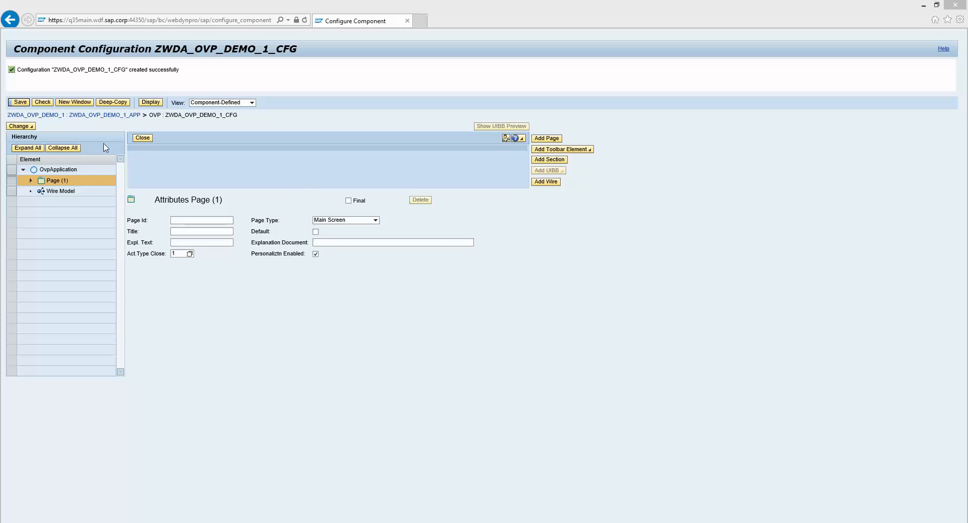
- Expand the page in the hierarchy and add a plain UIBB to its first section
left_click(35, 180)
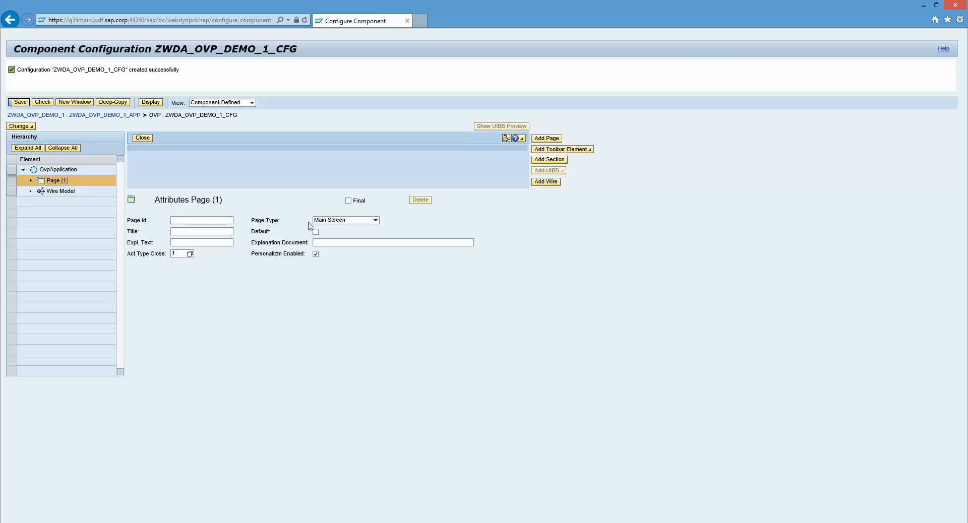
left_click(191, 223)
left_click(31, 180)
left_click(11, 192)
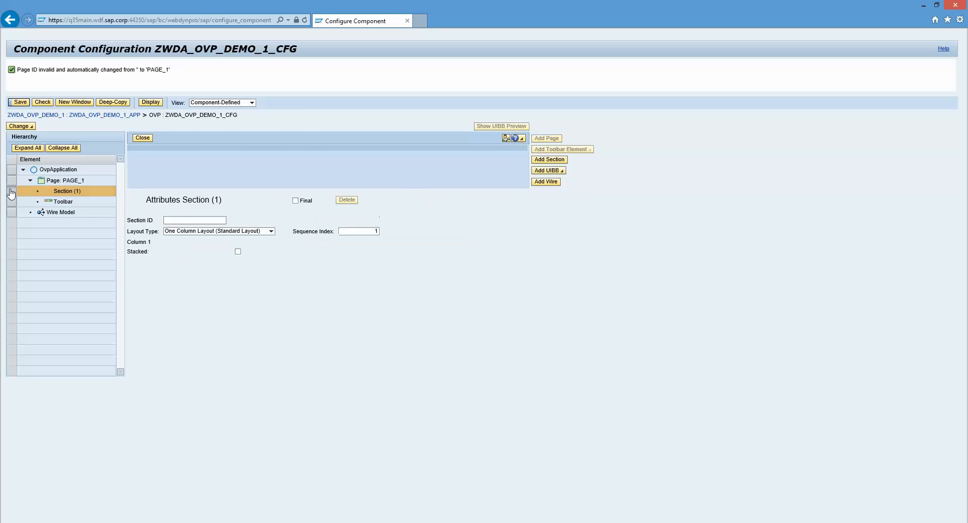
left_click(551, 171)
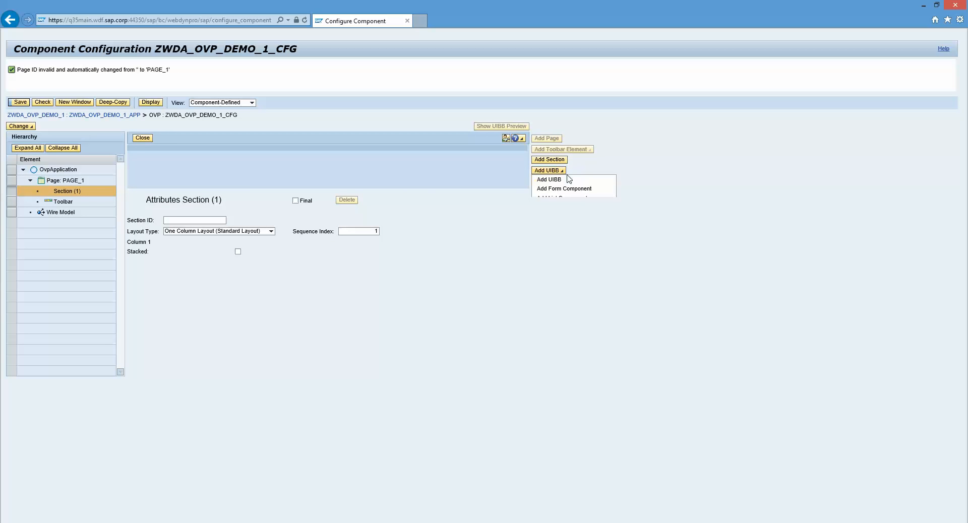
left_click(570, 181)
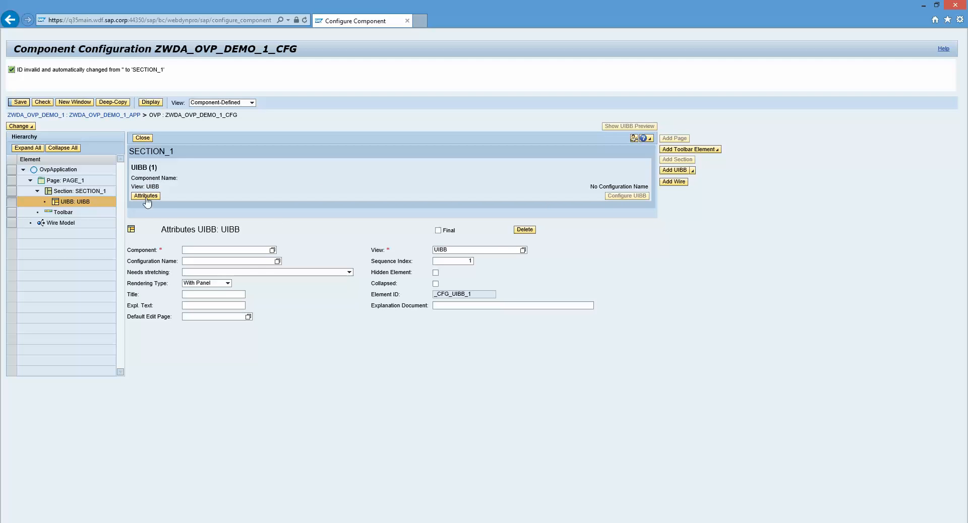
- Set the new UIBB's component to ZWDC_FPM1 and its view to W_MAIN
left_click(244, 250)
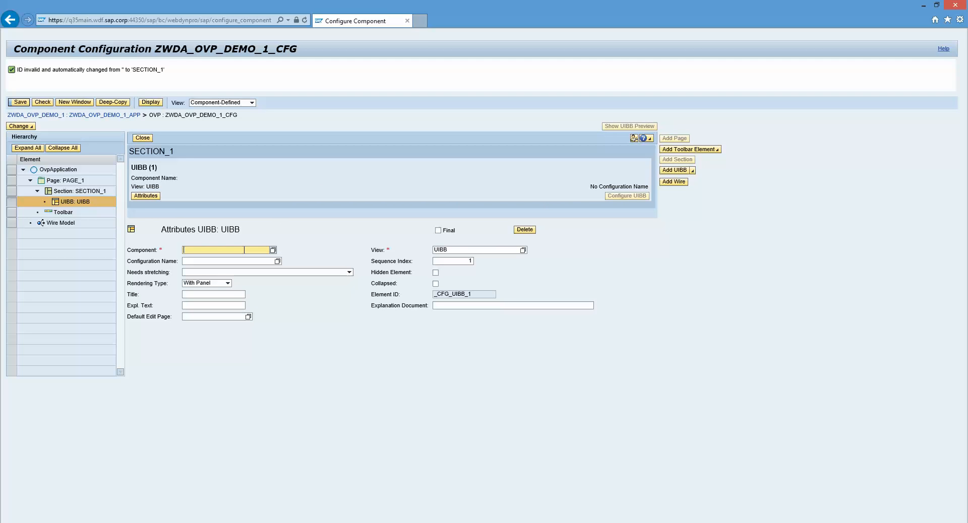
type("ZWDC")
type("_FO")
type("M1")
left_click(523, 252)
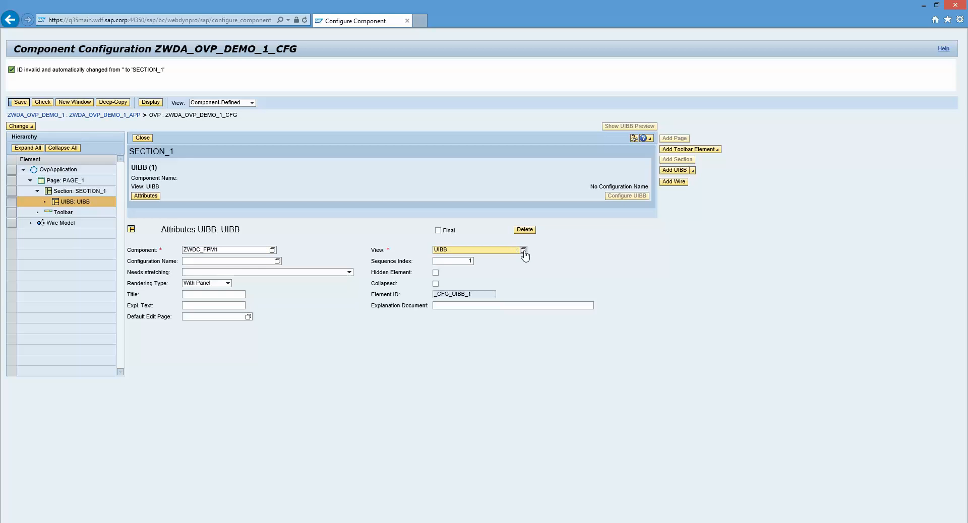
left_click(523, 251)
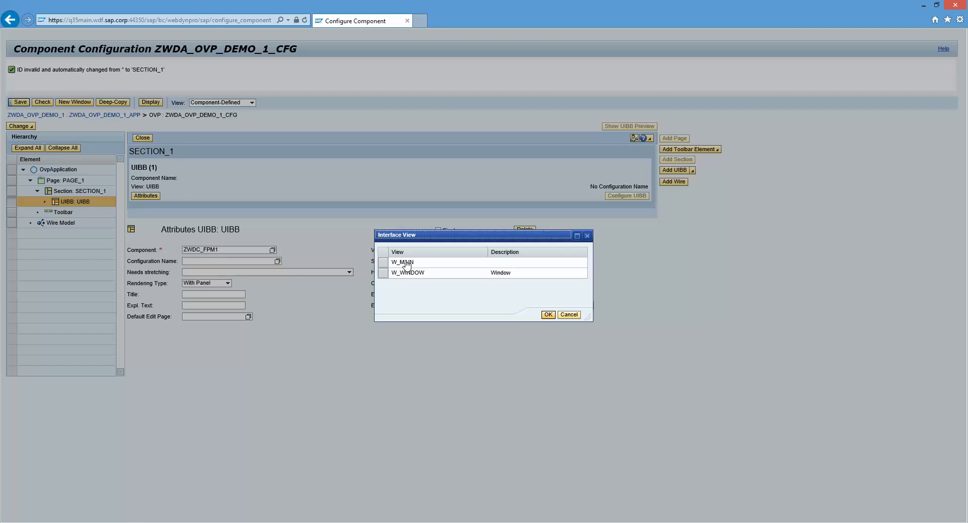
double_click(403, 264)
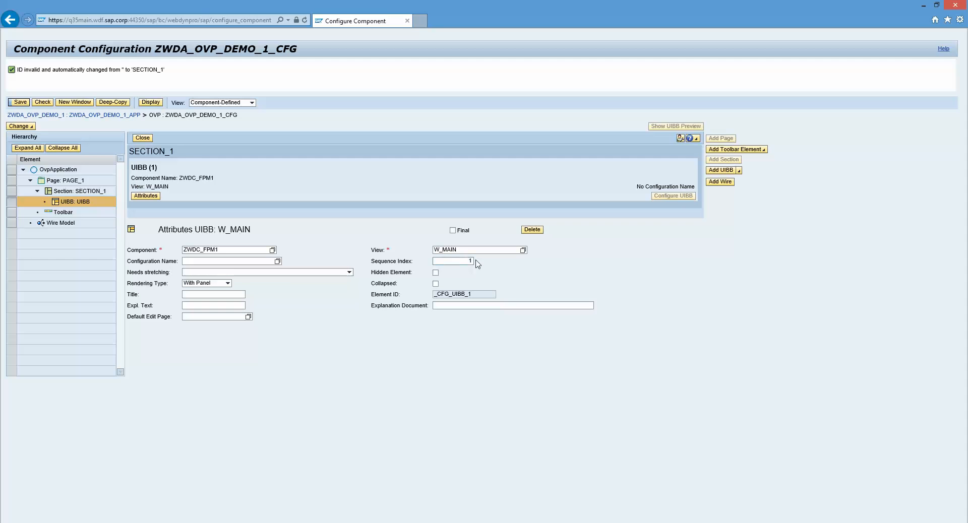
- Examine the stretching and rendering type options of the W_MAIN UIBB without changing either attribute
left_click(457, 261)
left_click(349, 272)
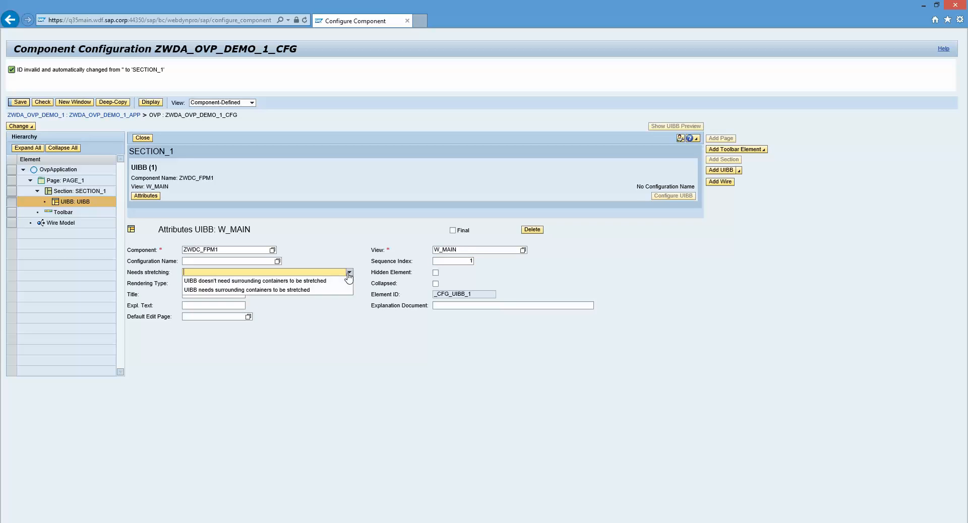
left_click(323, 309)
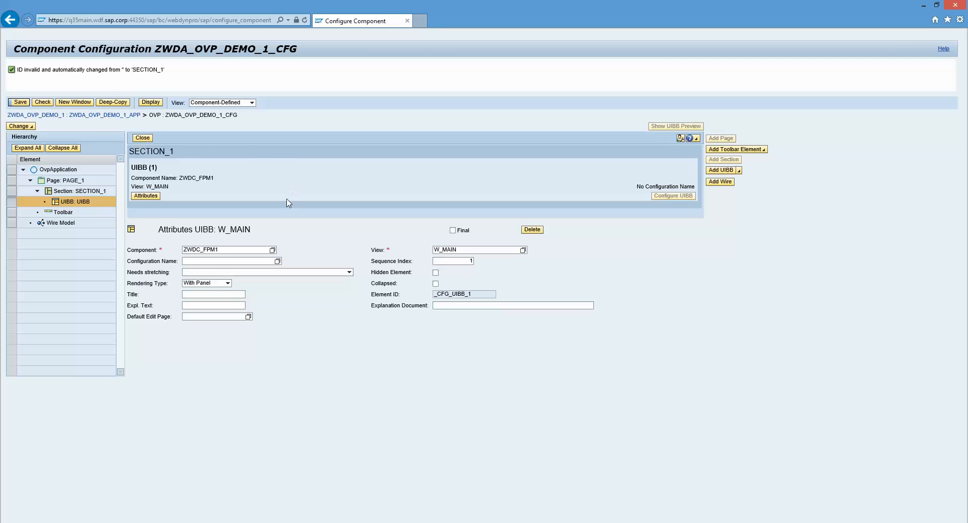
left_click(226, 283)
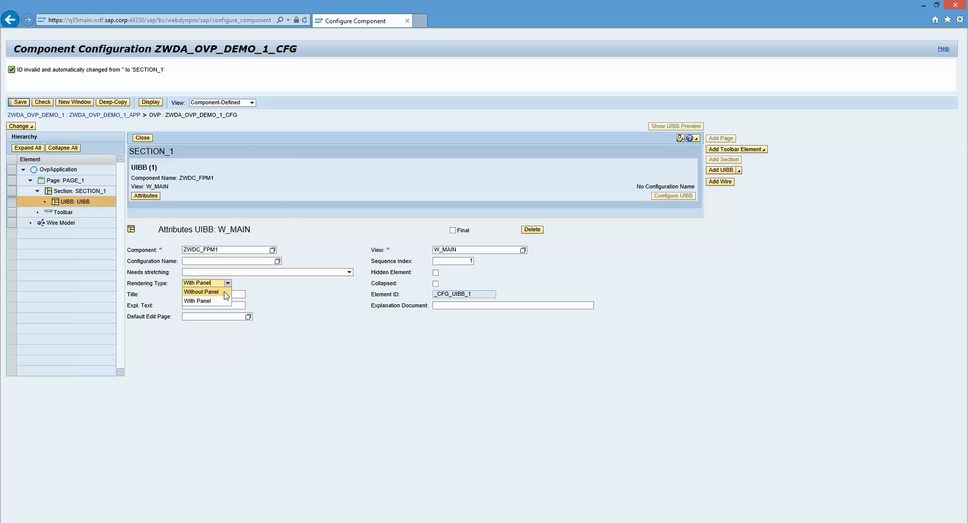
left_click(336, 320)
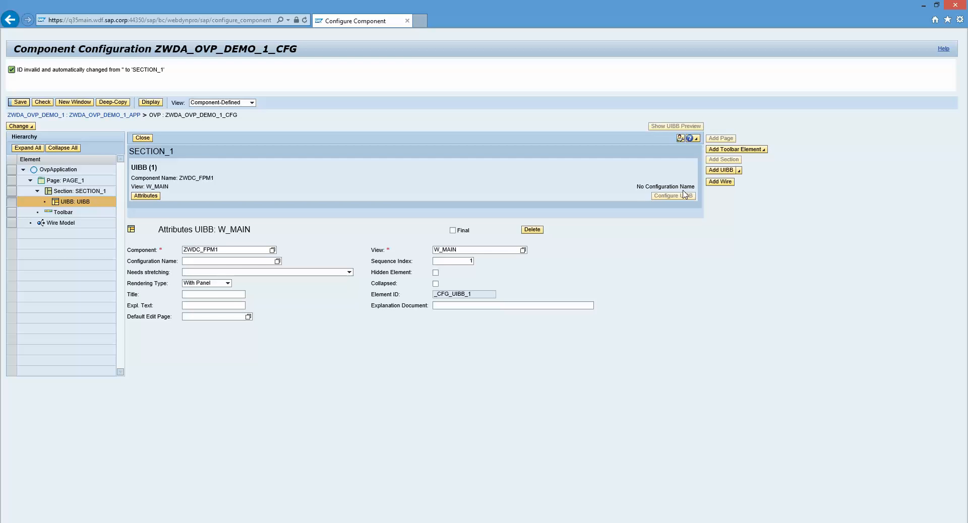
- Add a second UIBB to SECTION_1 with component ZWDC_FPM2 and view W_MAIN_2, and save the configuration
left_click(734, 174)
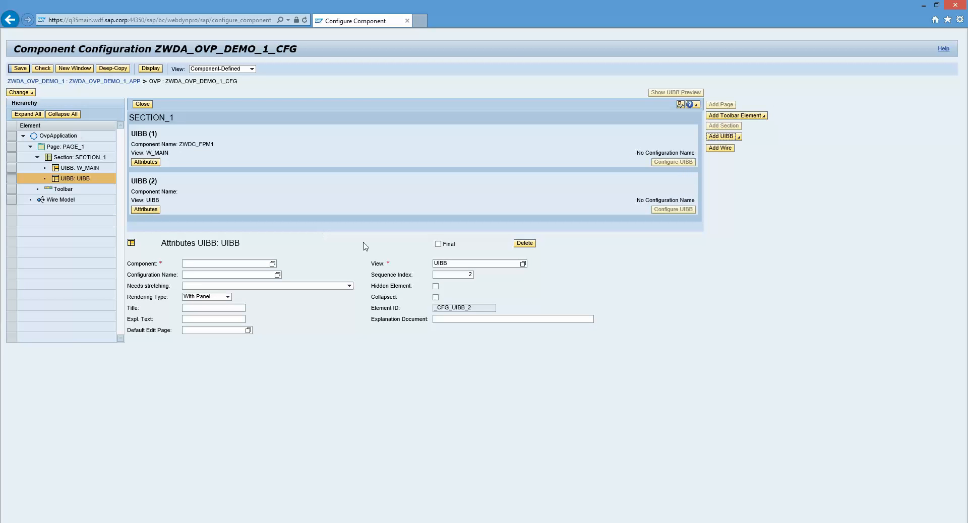
left_click(262, 265)
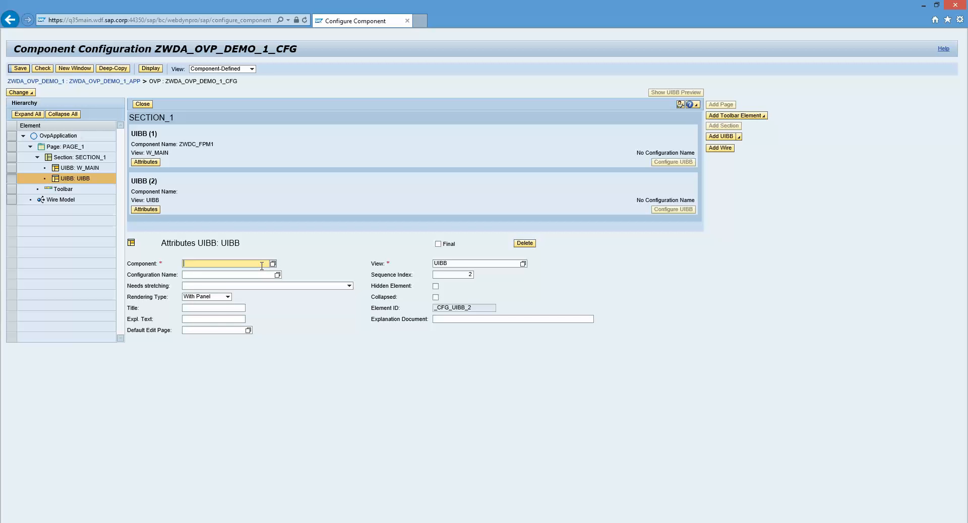
type("ZWDC_FPM2")
left_click(523, 263)
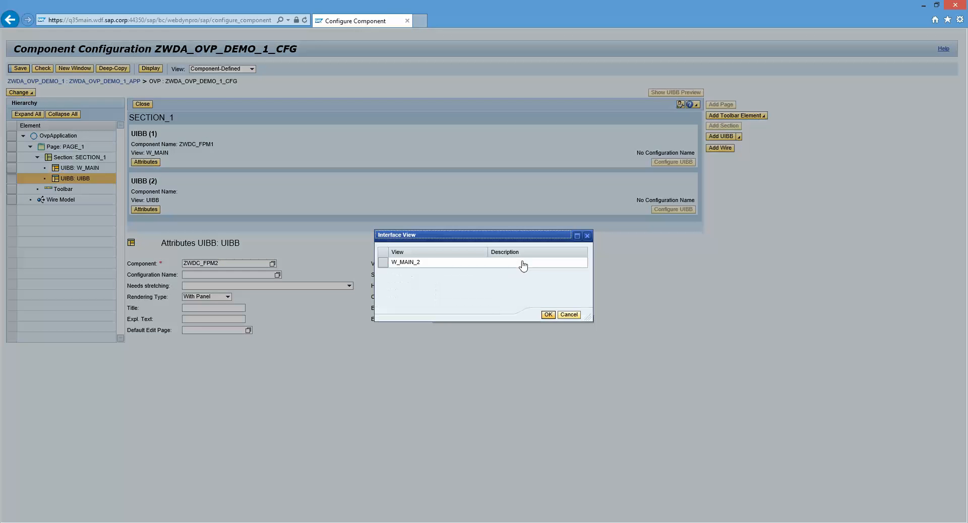
double_click(420, 263)
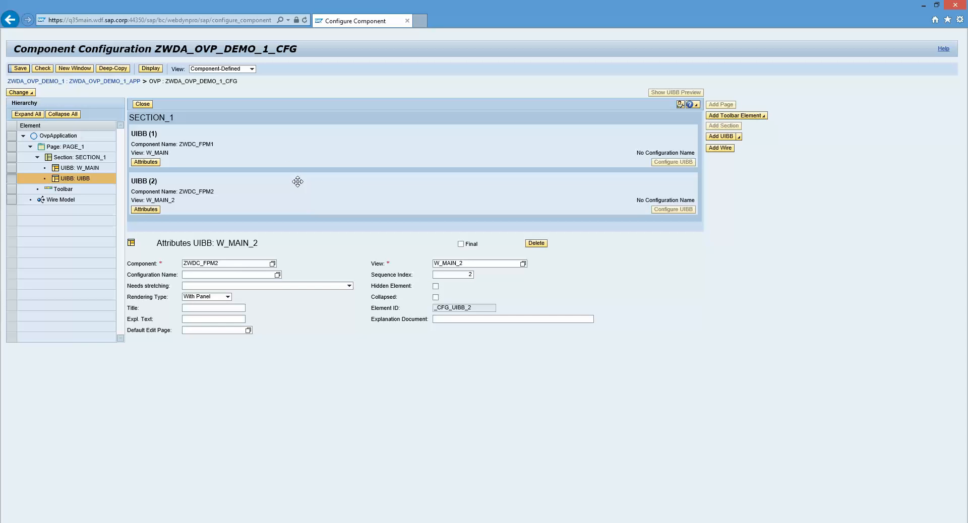
left_click(19, 69)
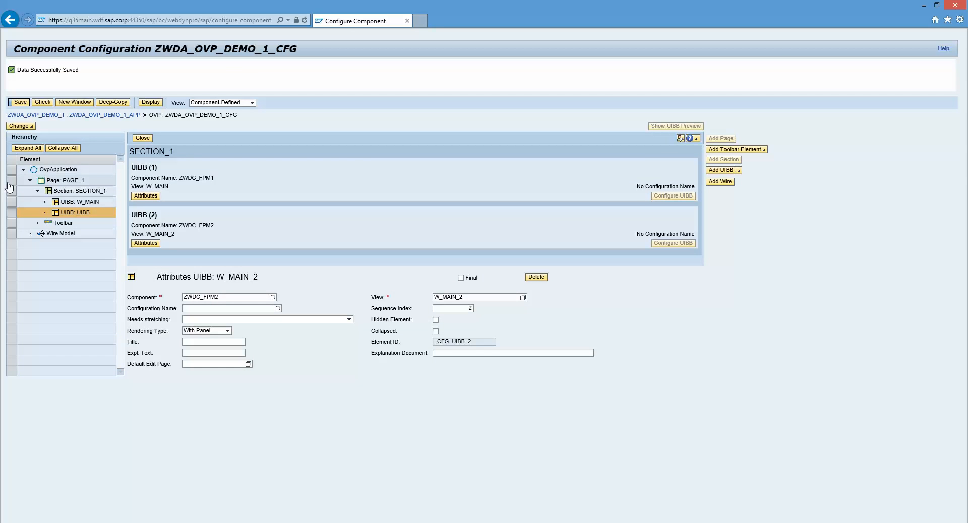
- Add a second section to PAGE_1
left_click(10, 182)
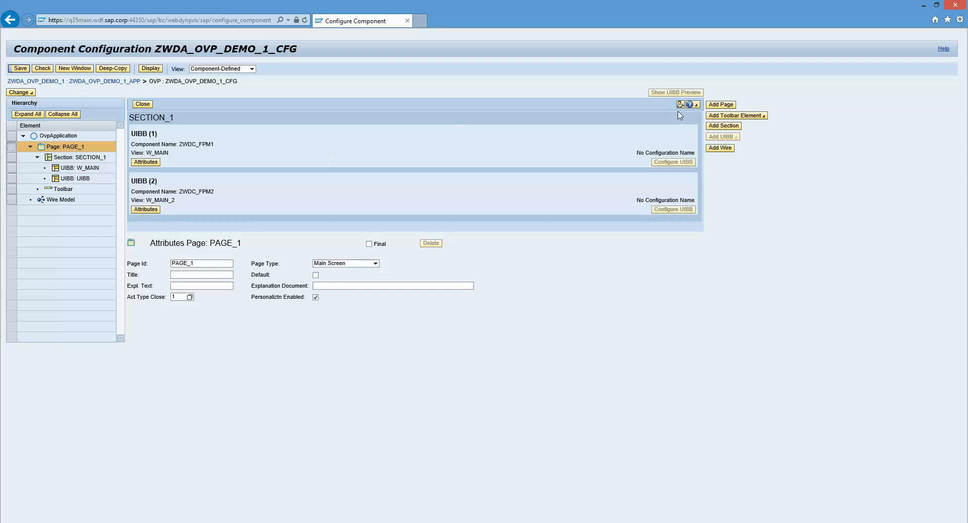
left_click(723, 126)
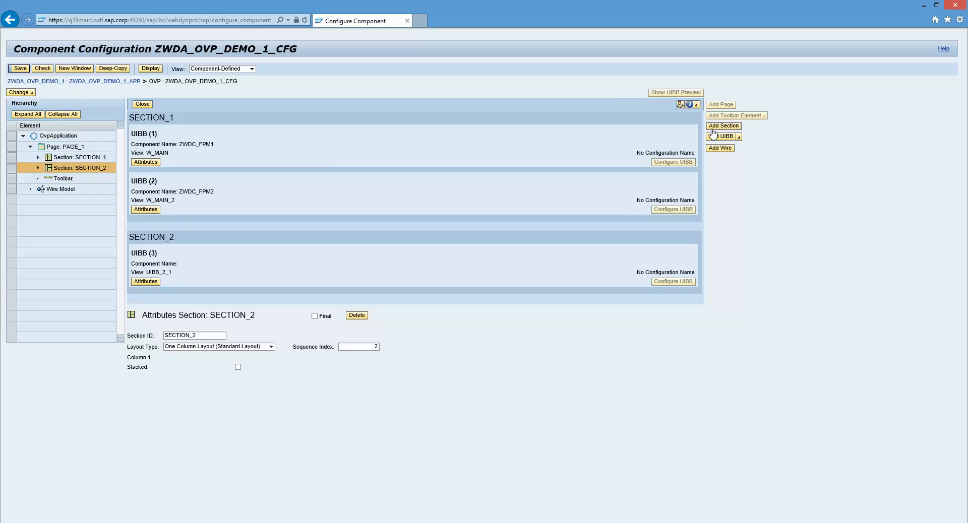
- Set the component of the UIBB in SECTION_2 to ZWDC_FPM1
left_click(38, 167)
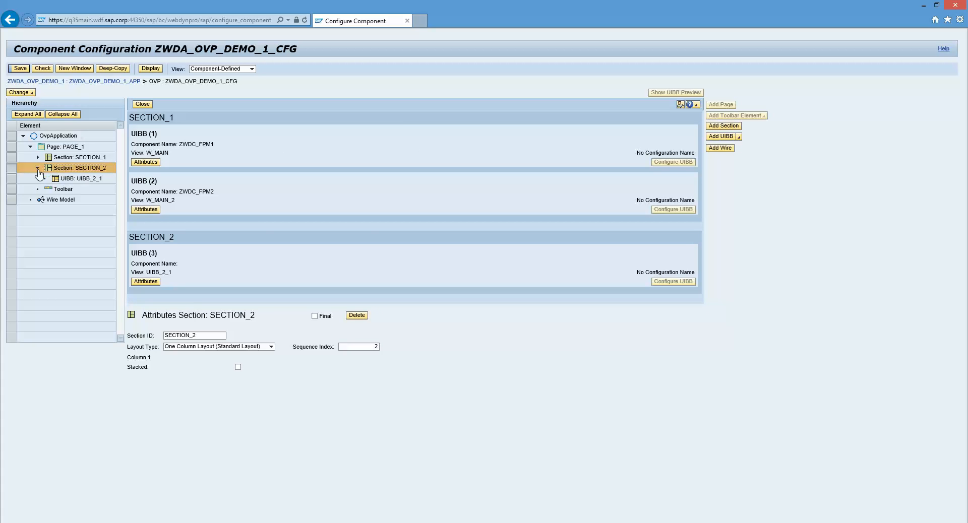
left_click(66, 178)
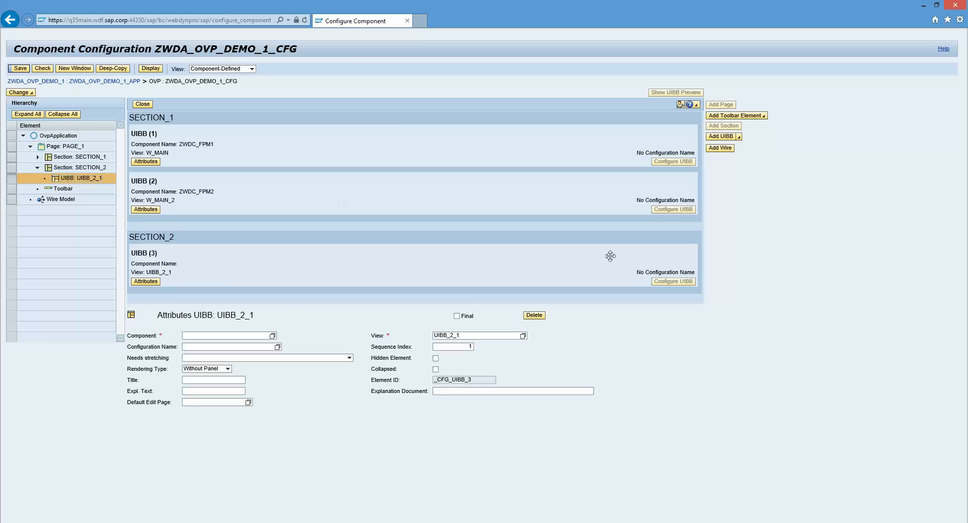
left_click(232, 336)
type("Zw")
type("DC")
type("_FPM2")
key("Tab")
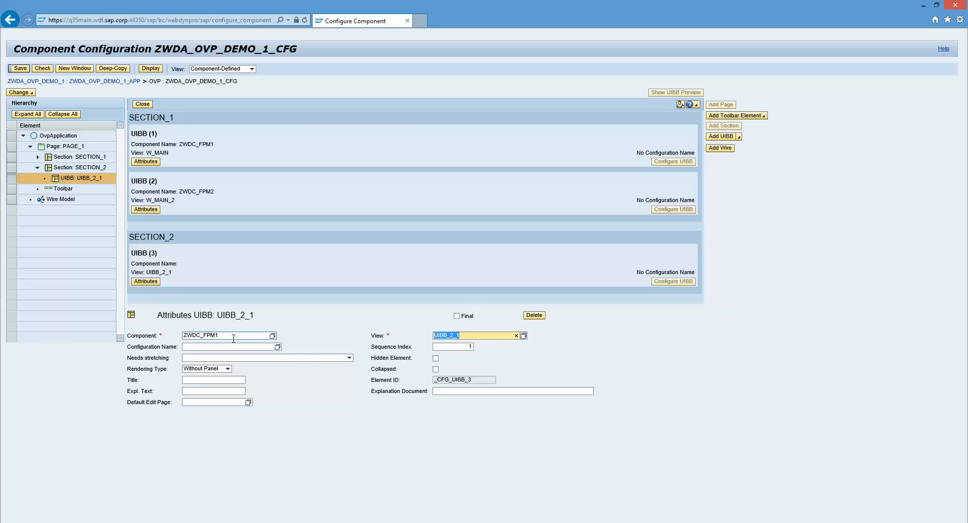
- Set the SECTION_2 UIBB's view to W_WINDOW and save the component configuration
left_click(523, 336)
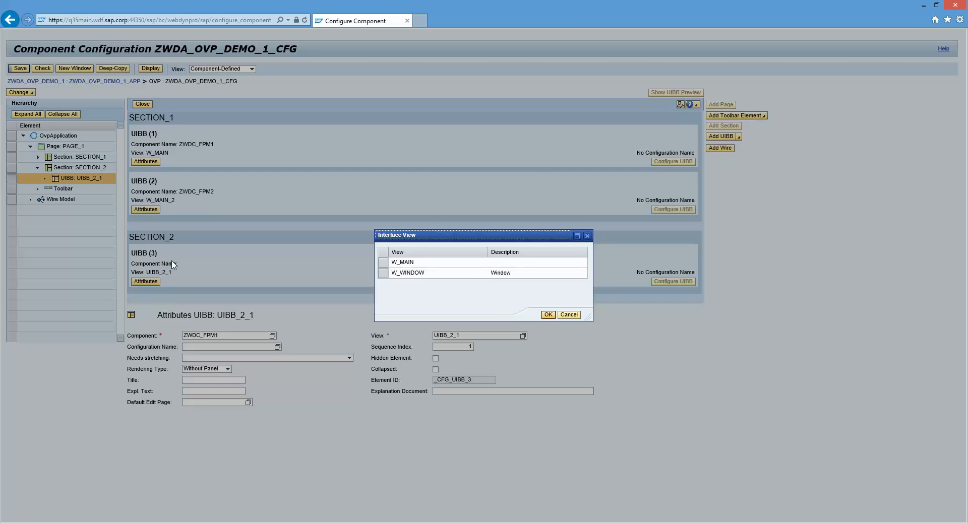
left_click(392, 277)
double_click(393, 275)
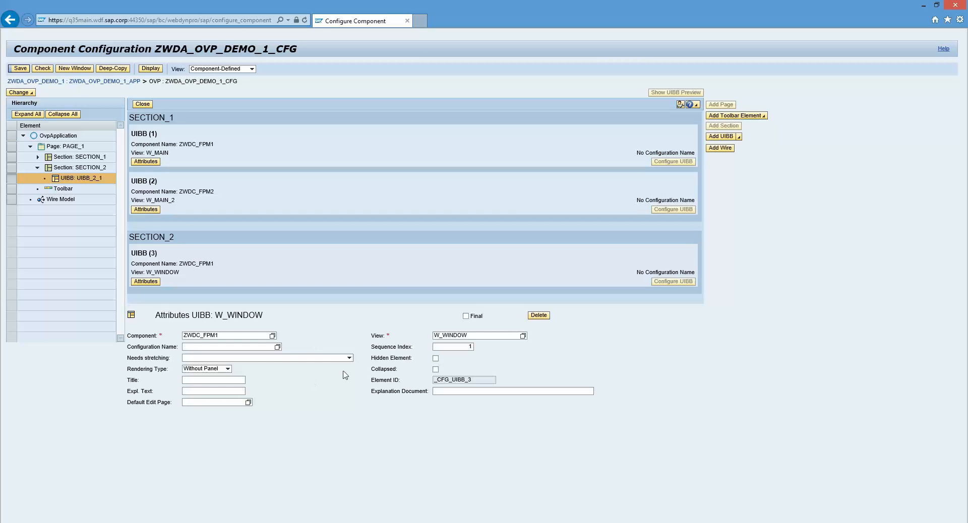
left_click(522, 335)
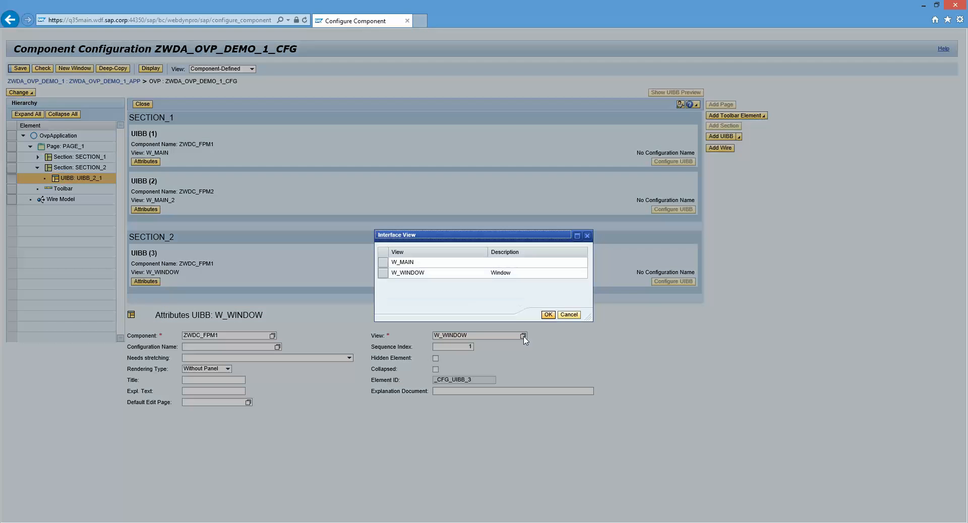
double_click(413, 275)
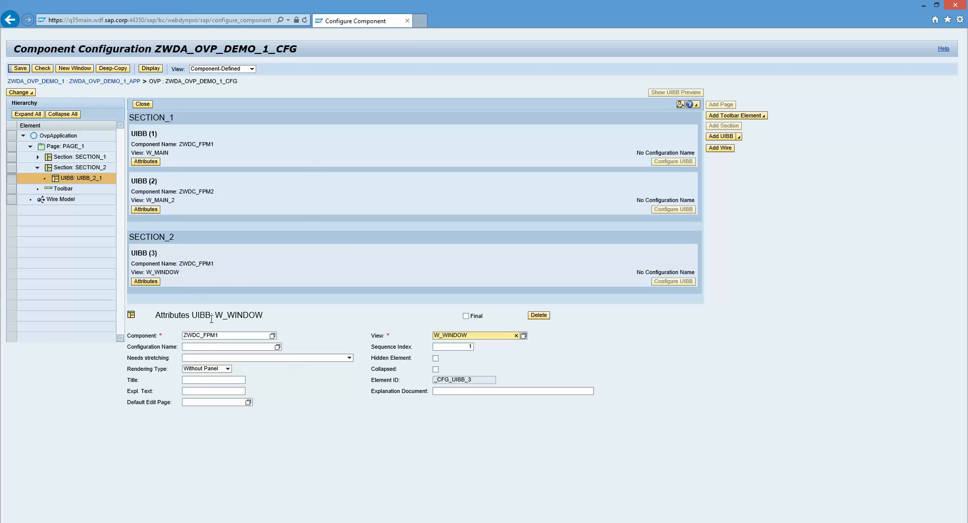
left_click(235, 328)
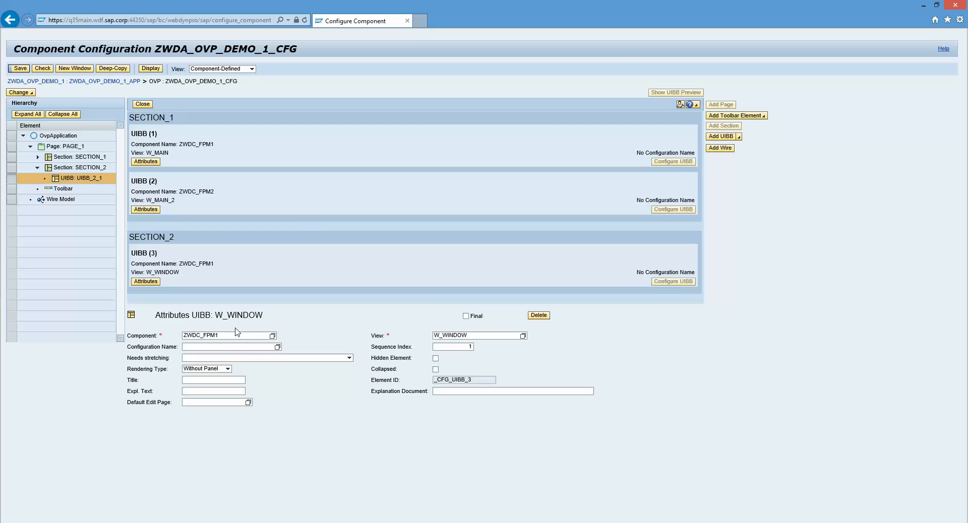
left_click(23, 69)
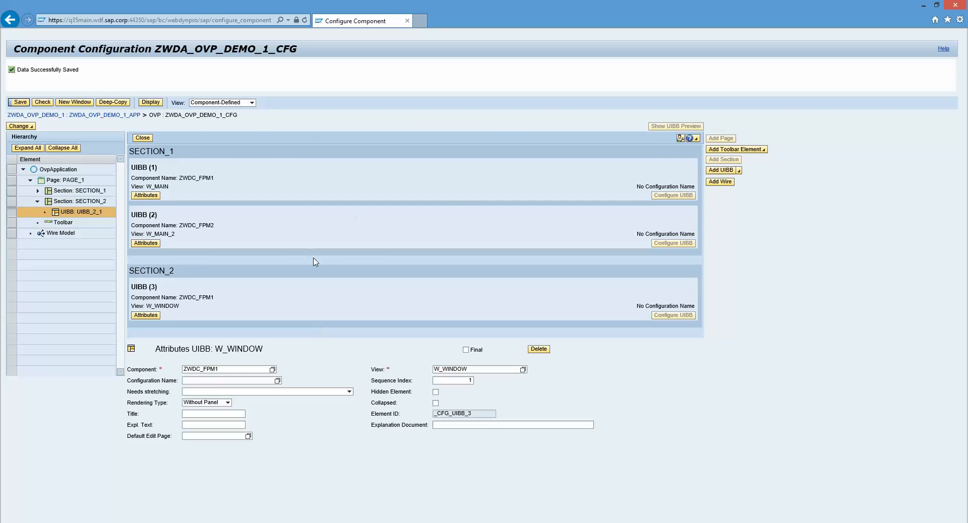
- Give PAGE_1 the title "Overview page floorplan" and save the component configuration
left_click(14, 182)
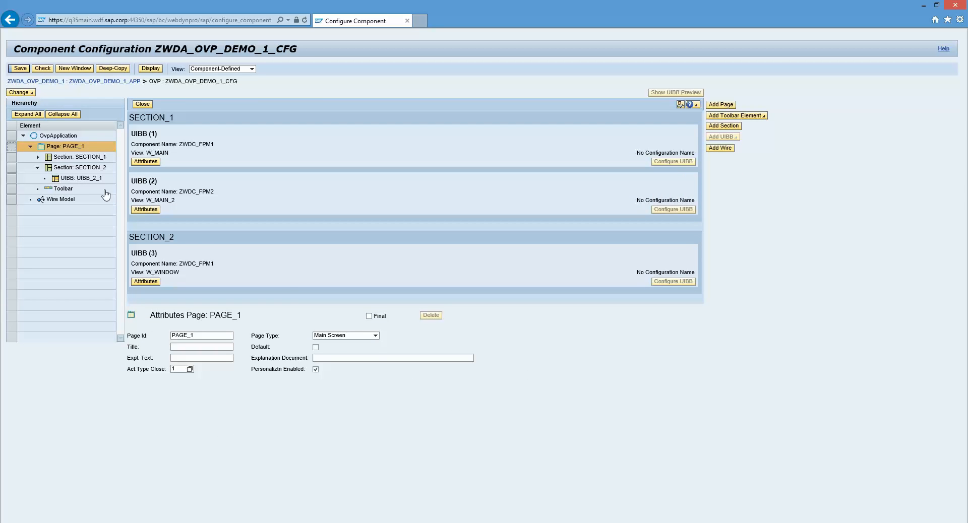
left_click(354, 335)
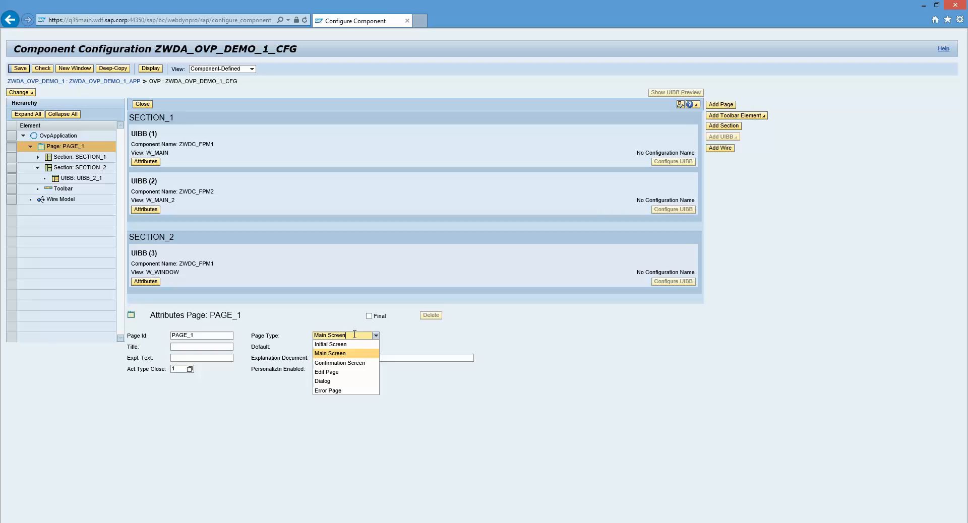
left_click(201, 346)
type("OVer")
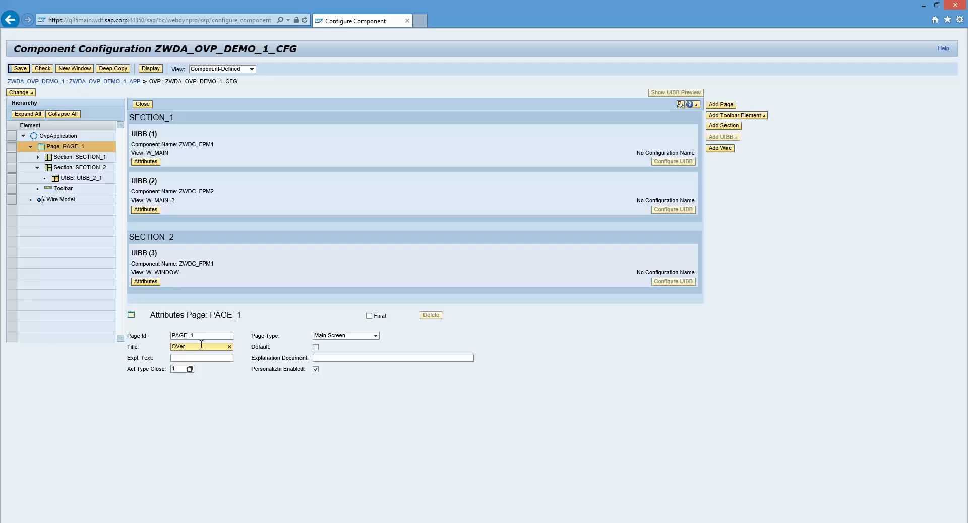
type("rview page floopr")
key("BackSpace")
key("BackSpace")
type("rplan")
left_click(20, 69)
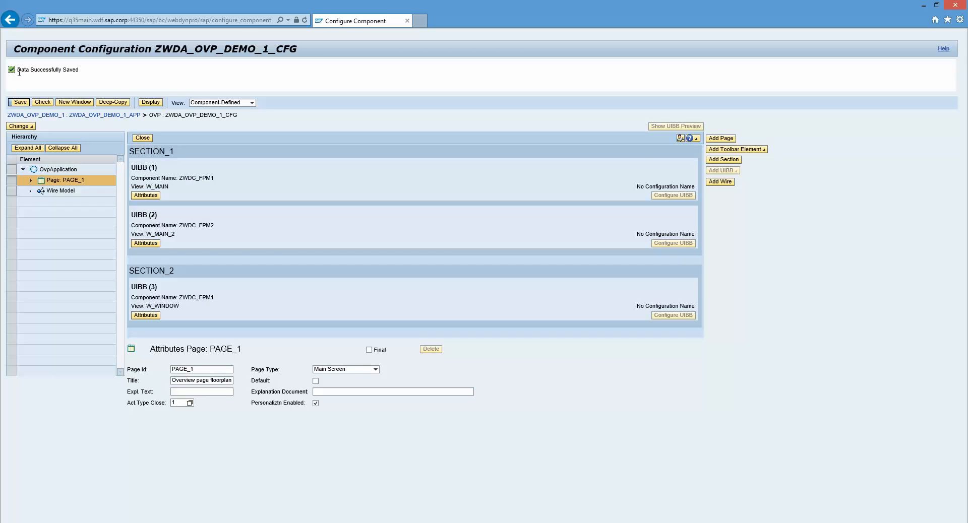
- Test the application from application configuration ZWDA_OVP_DEMO_1_APP and examine the rendered page in a maximized window
left_click(118, 120)
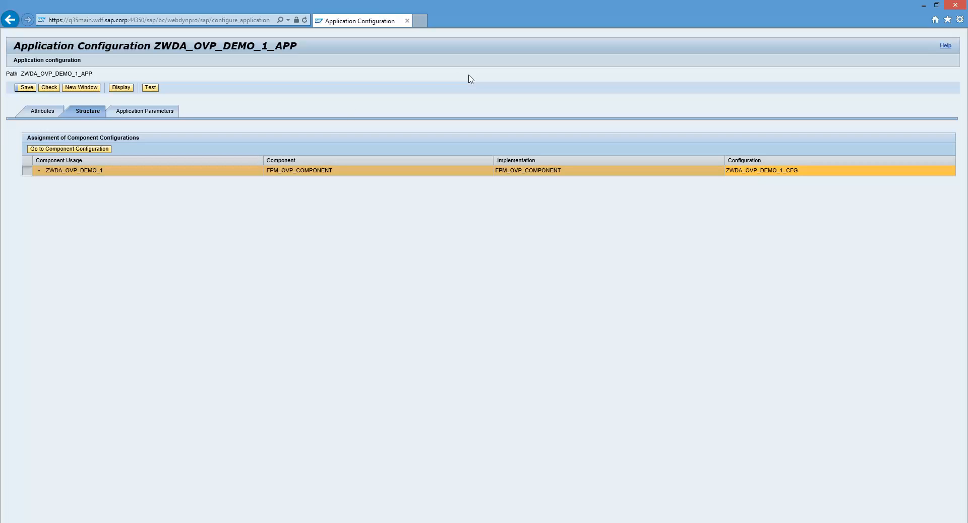
left_click(150, 89)
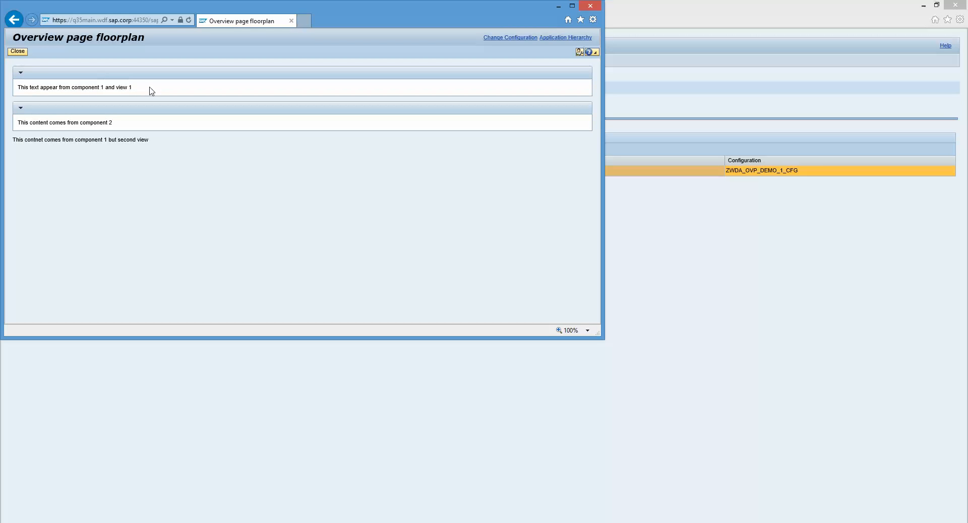
double_click(365, 18)
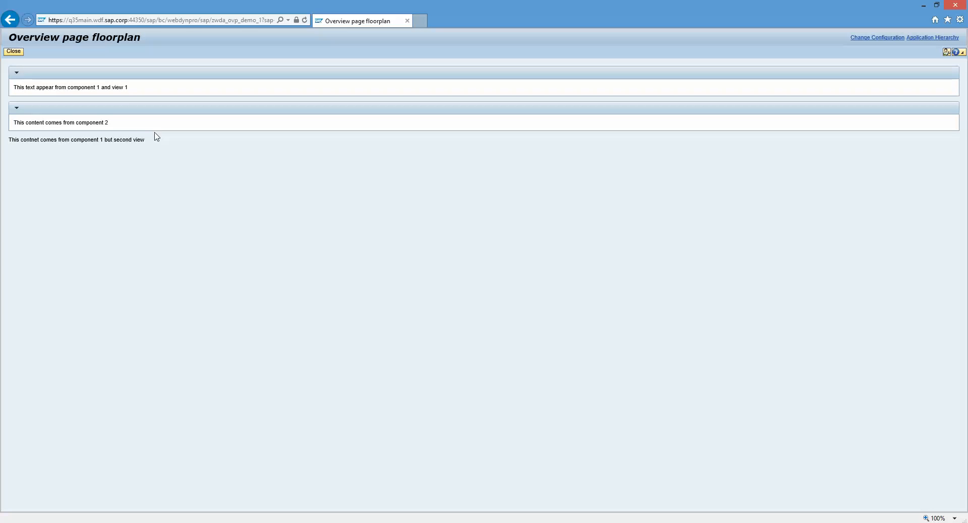
left_click_drag(156, 136, 1, 130)
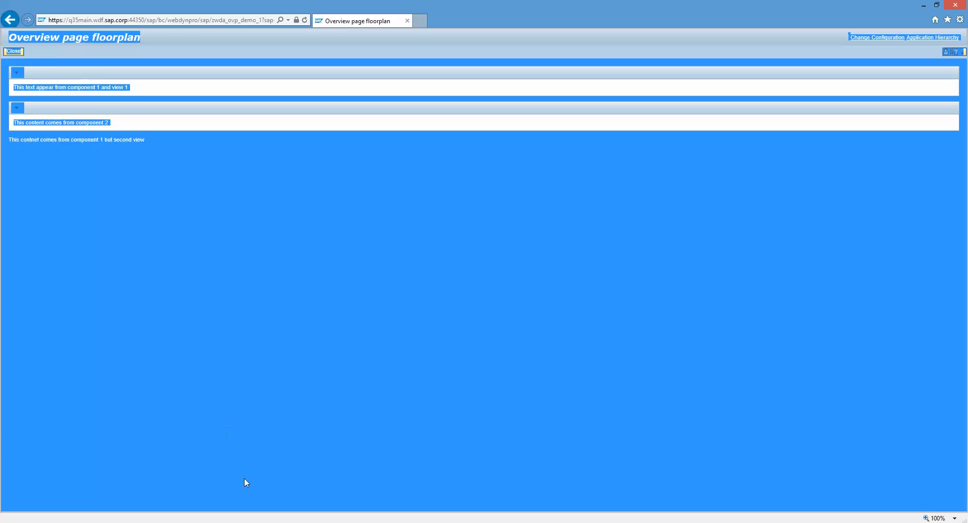
- Switch back to the application configuration window and open the component configuration ZWDA_OVP_DEMO_1_CFG
left_click(269, 522)
left_click(322, 491)
left_click(269, 522)
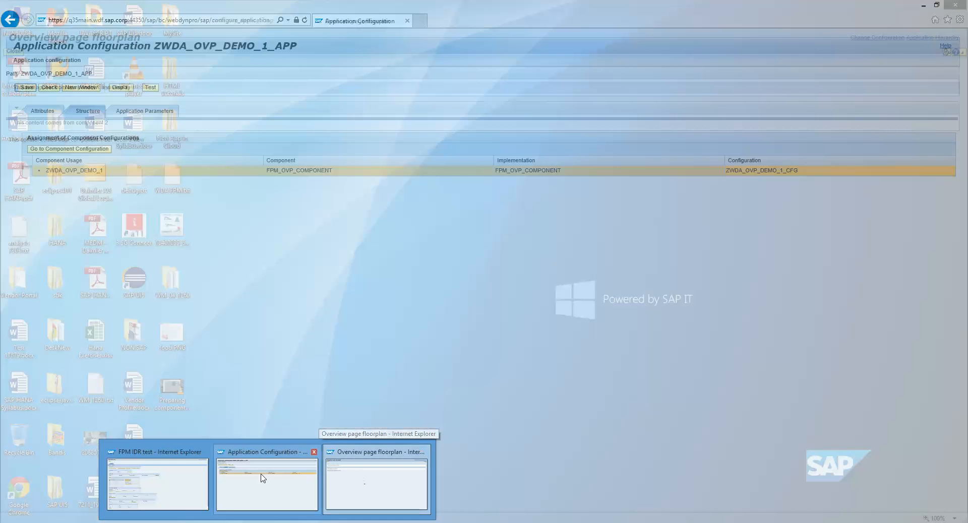
left_click(262, 478)
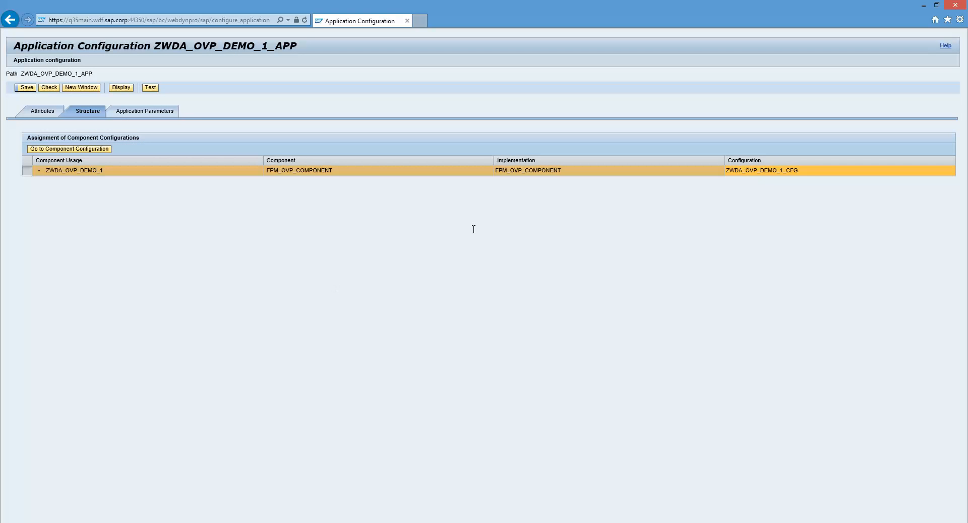
left_click(767, 172)
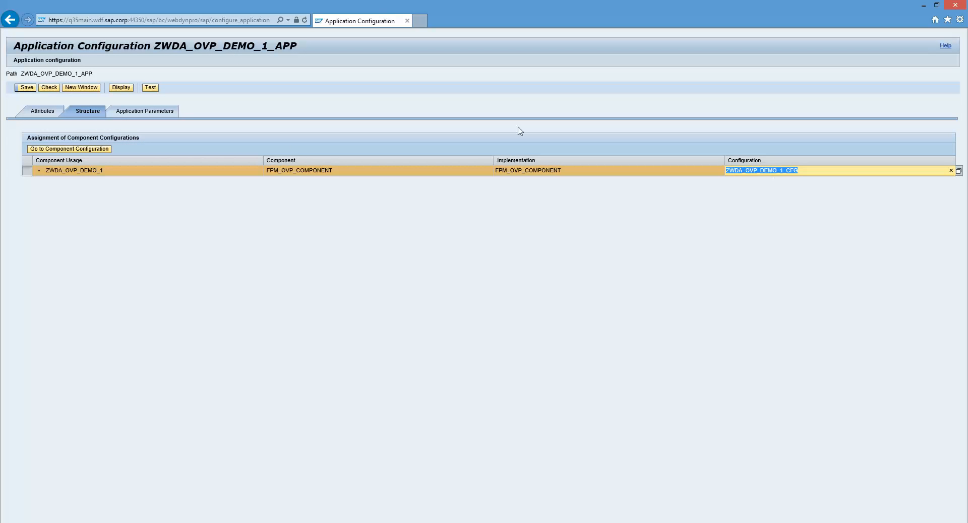
left_click(62, 151)
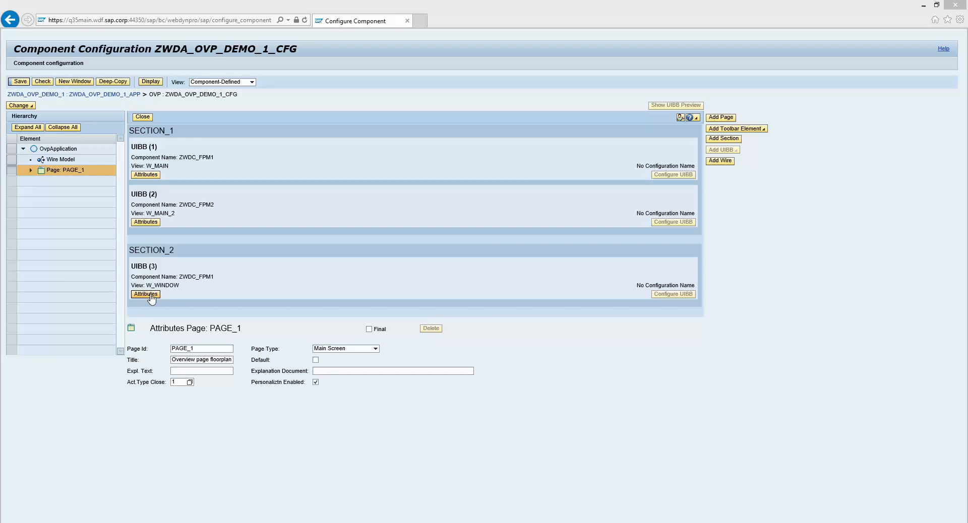
- Set the rendering type of the W_WINDOW UIBB in SECTION_2 to With Panel and save the configuration
left_click(145, 295)
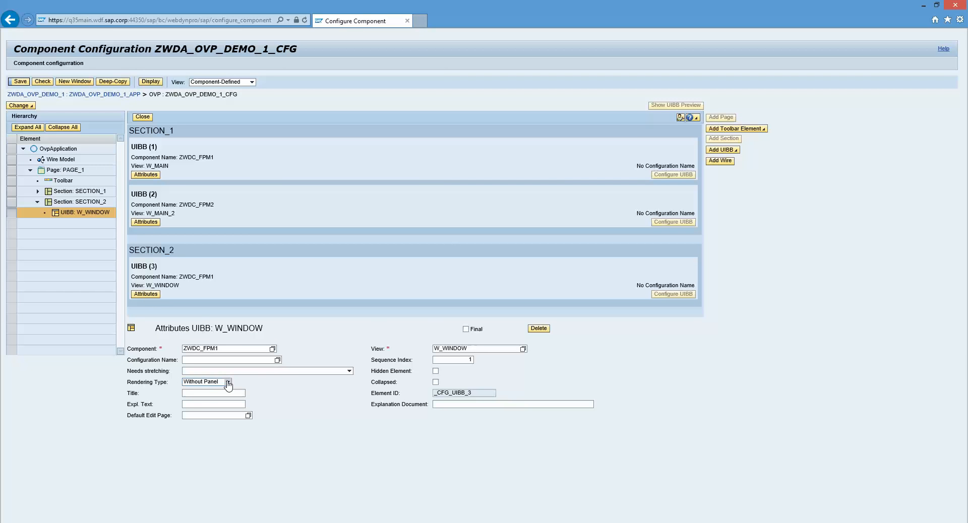
left_click(228, 385)
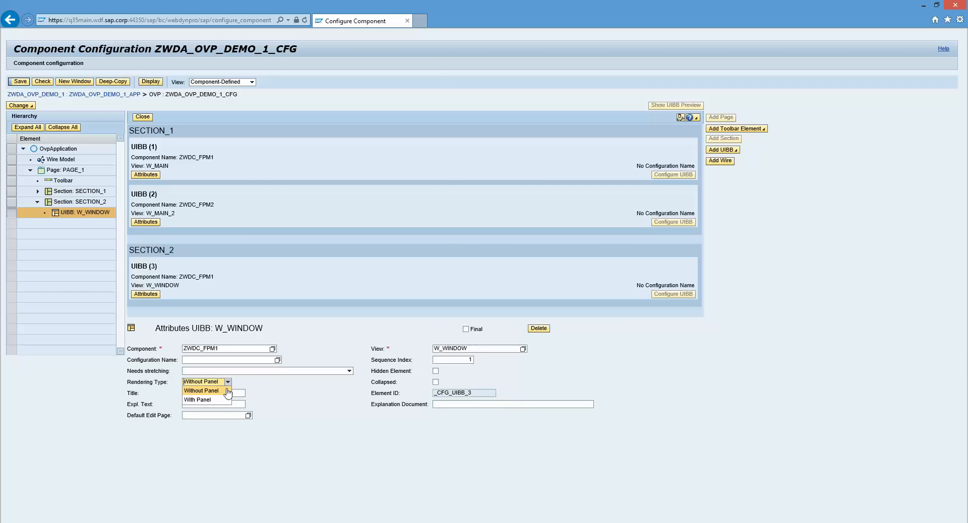
left_click(227, 402)
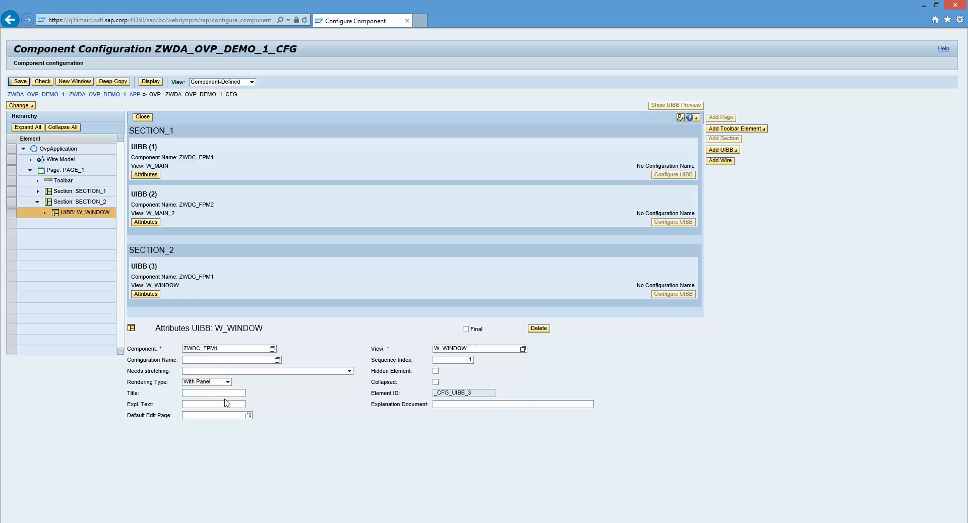
left_click(26, 84)
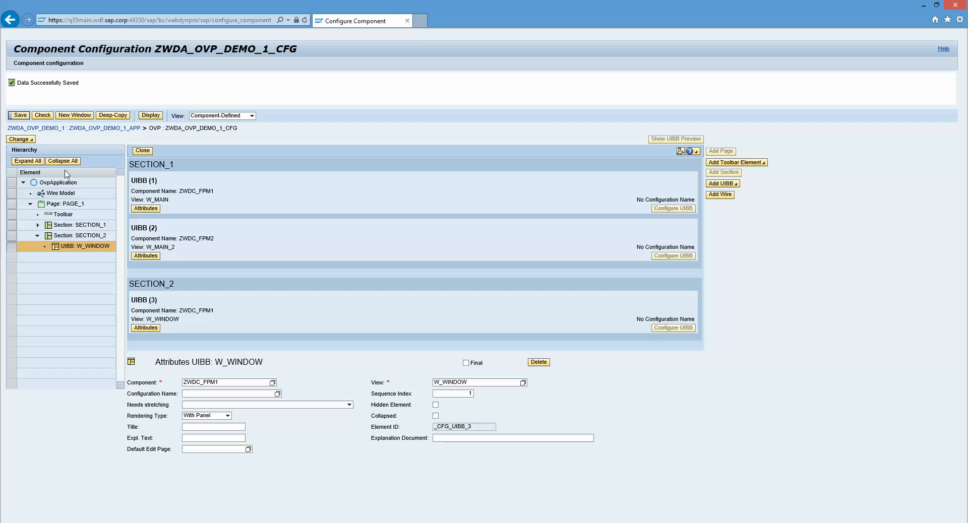
- Open the attributes of PAGE_1's toolbar
left_click(146, 152)
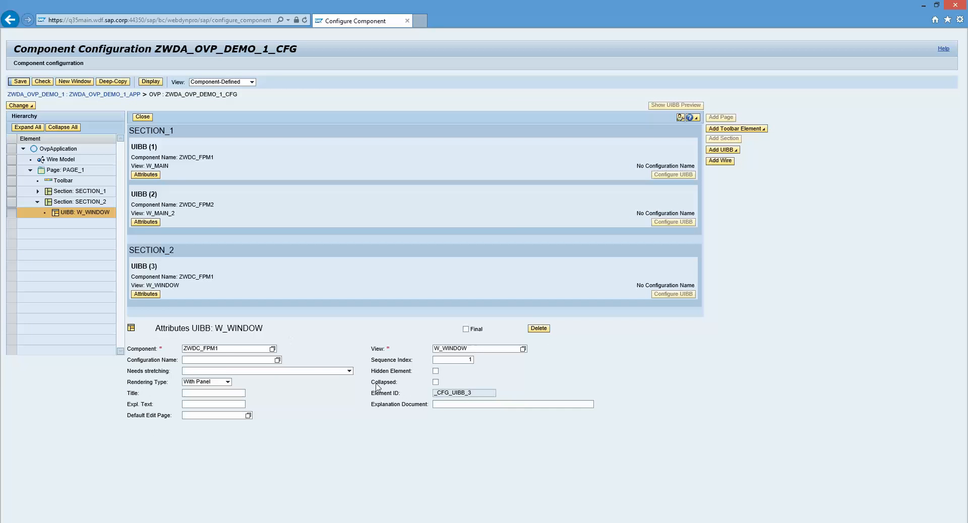
left_click(147, 120)
left_click(63, 182)
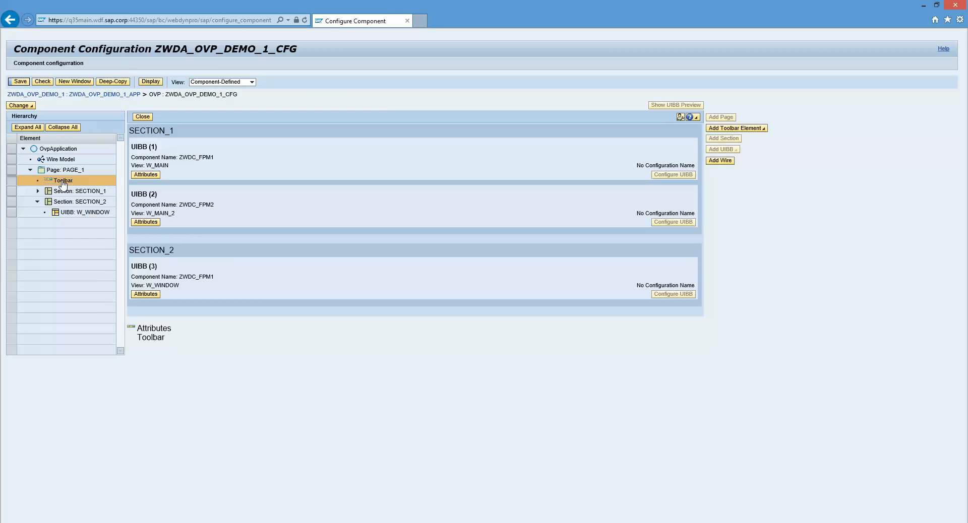